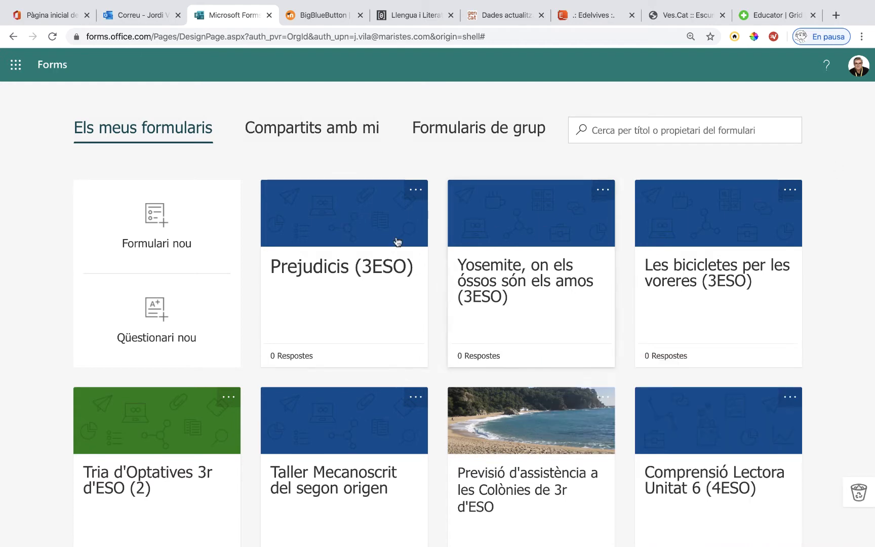
- Open the Prejudicis (3ESO) questionnaire, examine its reading text and first questions, and return to the forms list
{"action": "left_click", "coordinate": [396, 238]}
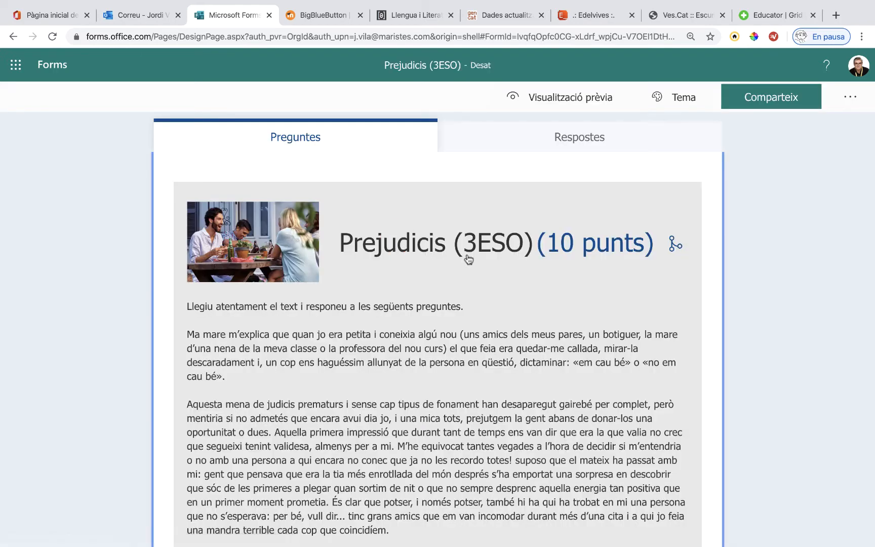
{"action": "scroll", "coordinate": [468, 260], "scroll_direction": "down", "scroll_amount": 3}
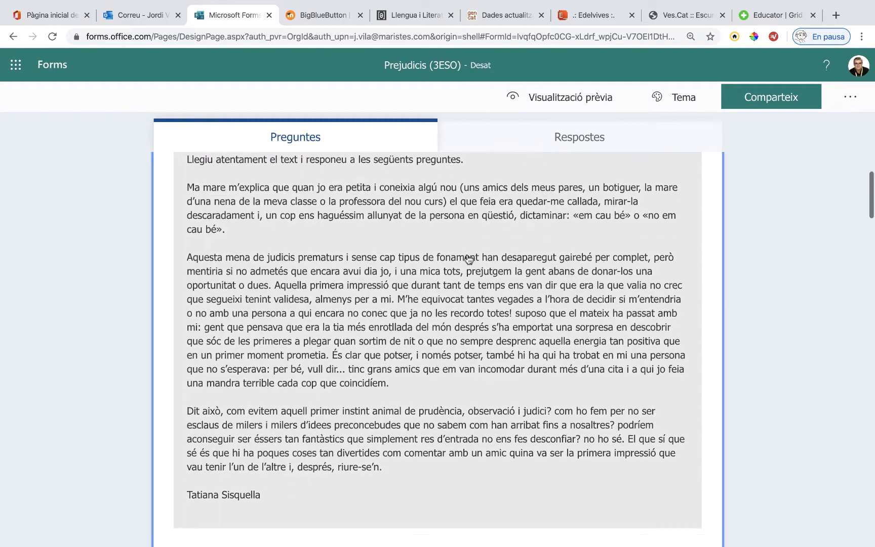
{"action": "scroll", "coordinate": [469, 260], "scroll_direction": "up", "scroll_amount": 2}
{"action": "scroll", "coordinate": [468, 259], "scroll_direction": "down", "scroll_amount": 7}
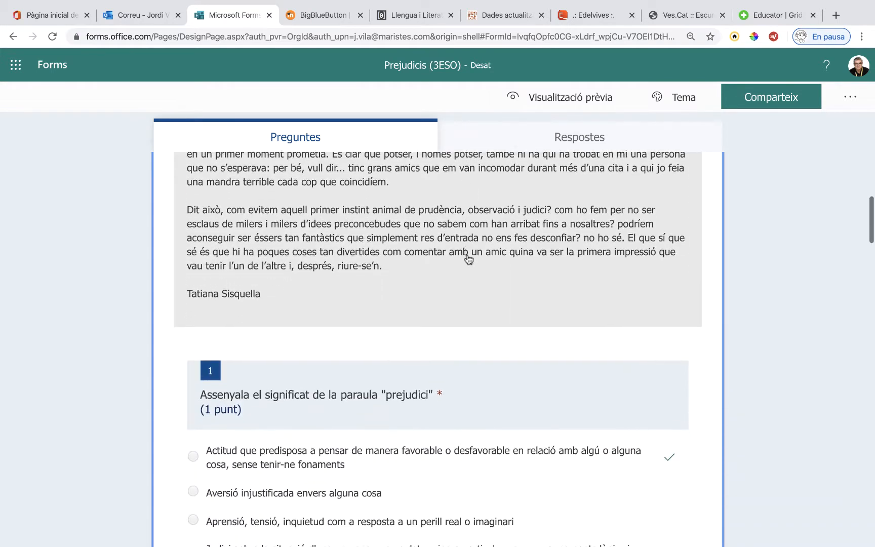
{"action": "scroll", "coordinate": [469, 260], "scroll_direction": "down", "scroll_amount": 1}
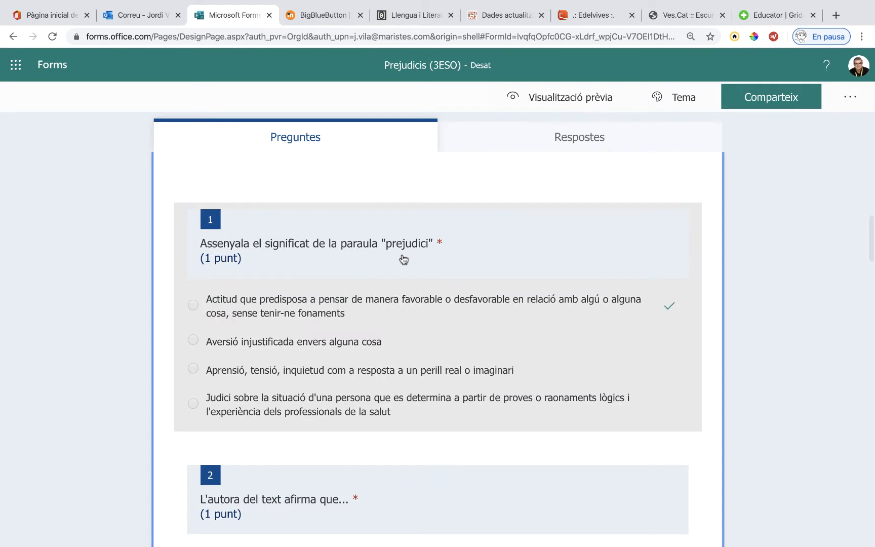
{"action": "scroll", "coordinate": [404, 259], "scroll_direction": "down", "scroll_amount": 1}
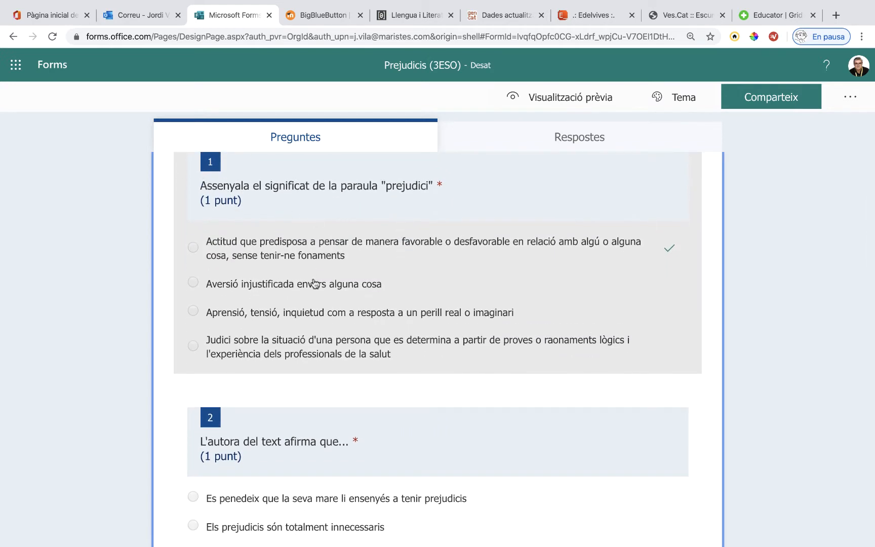
{"action": "scroll", "coordinate": [317, 304], "scroll_direction": "up", "scroll_amount": 1}
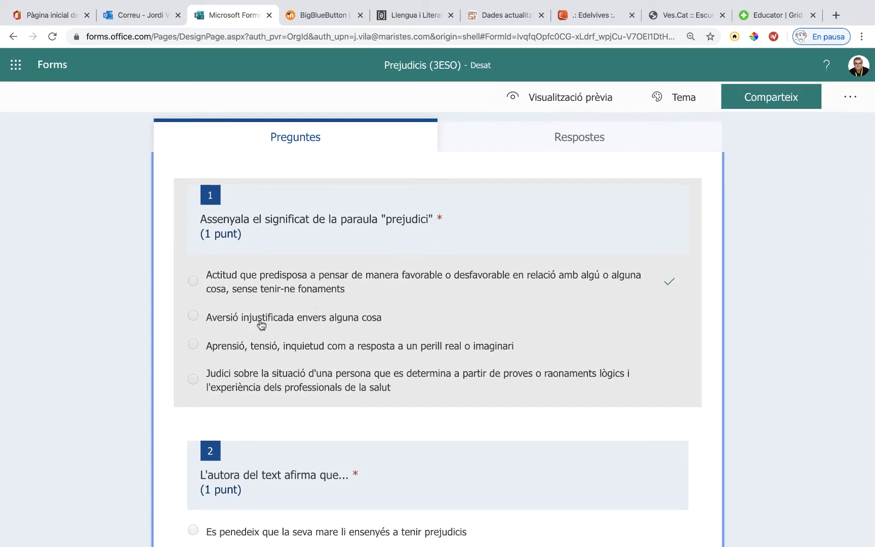
{"action": "scroll", "coordinate": [261, 325], "scroll_direction": "down", "scroll_amount": 2}
{"action": "scroll", "coordinate": [259, 322], "scroll_direction": "up", "scroll_amount": 4}
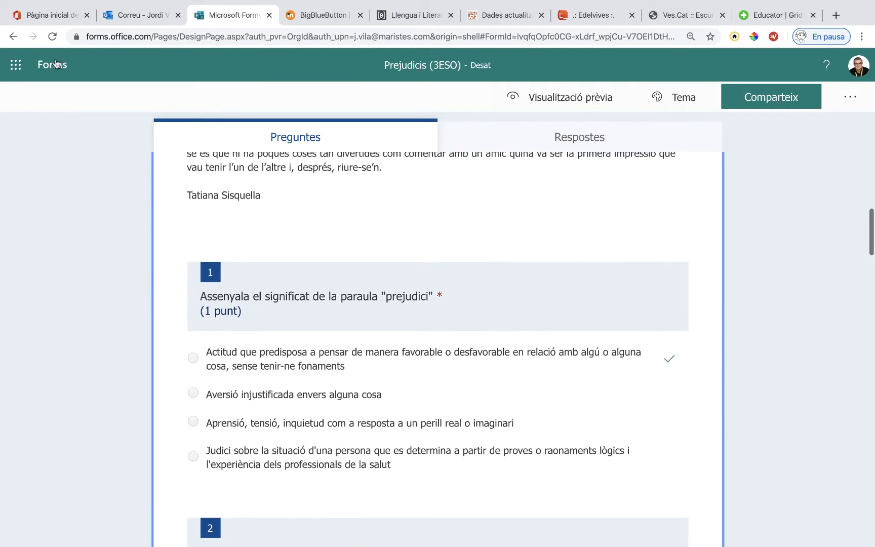
{"action": "left_click", "coordinate": [55, 64]}
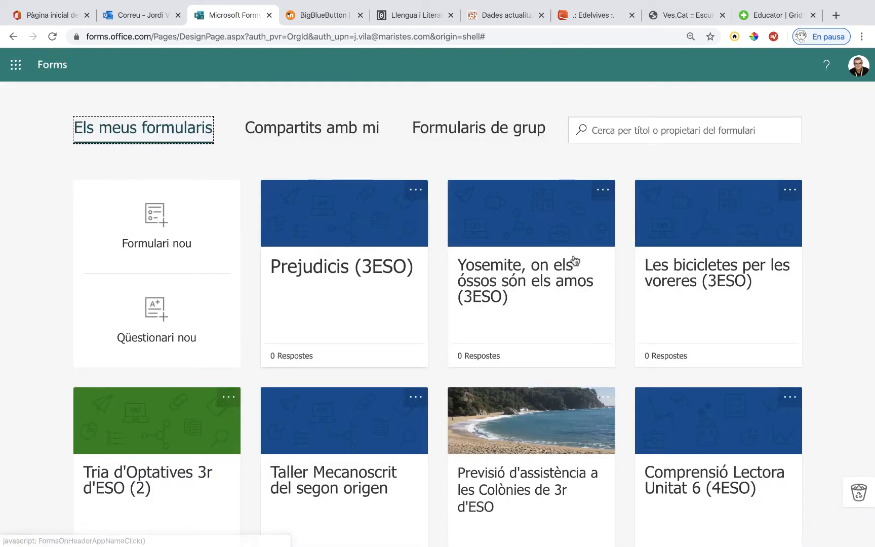
- Open the Yosemite, on els óssos són els amos (3ESO) questionnaire, examine its text and questions, and return to the forms list
{"action": "left_click", "coordinate": [574, 260]}
{"action": "scroll", "coordinate": [384, 279], "scroll_direction": "down", "scroll_amount": 7}
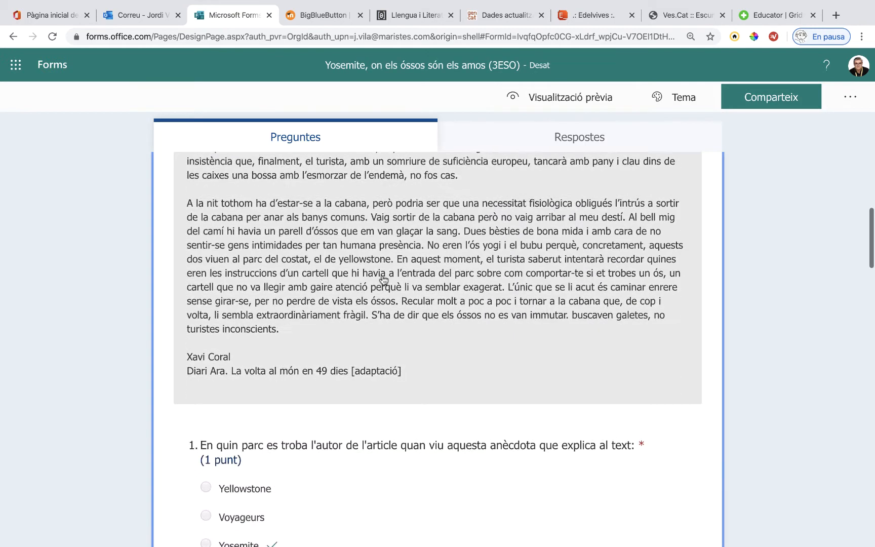
{"action": "scroll", "coordinate": [383, 280], "scroll_direction": "down", "scroll_amount": 4}
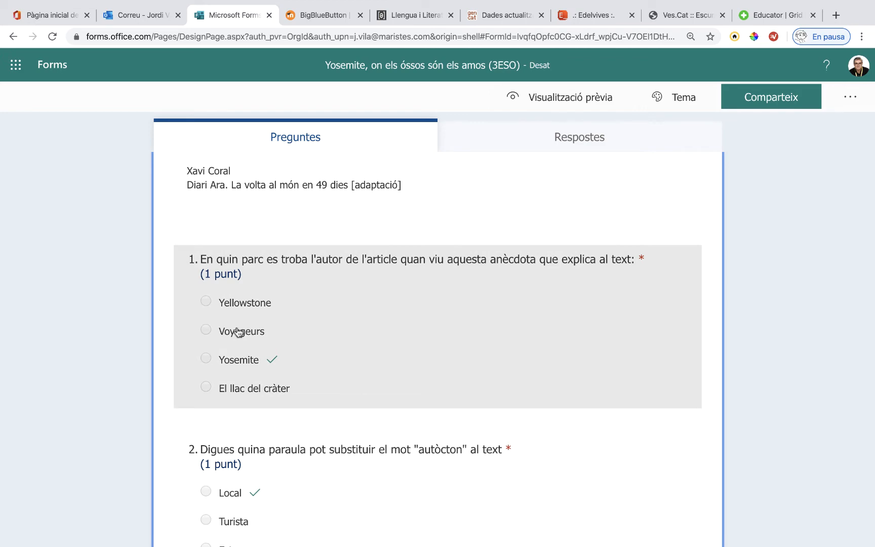
{"action": "scroll", "coordinate": [380, 216], "scroll_direction": "up", "scroll_amount": 10}
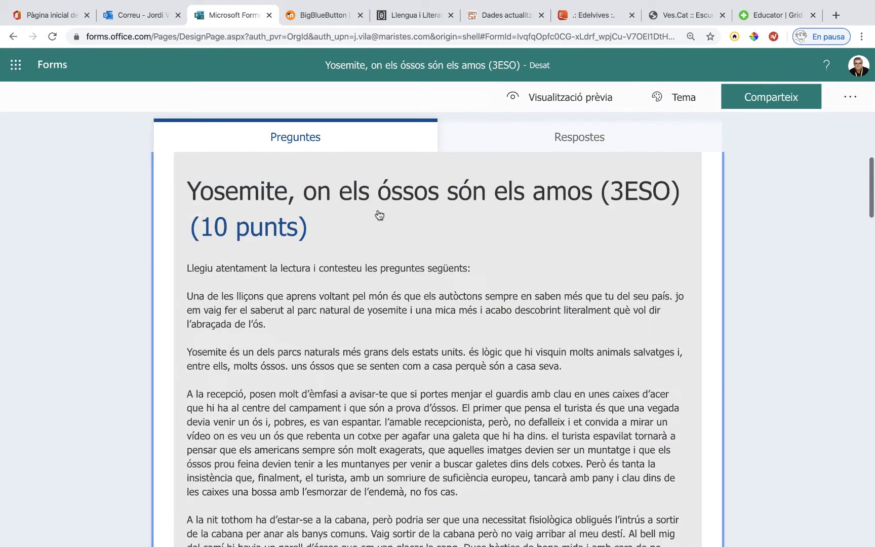
{"action": "scroll", "coordinate": [380, 216], "scroll_direction": "down", "scroll_amount": 1}
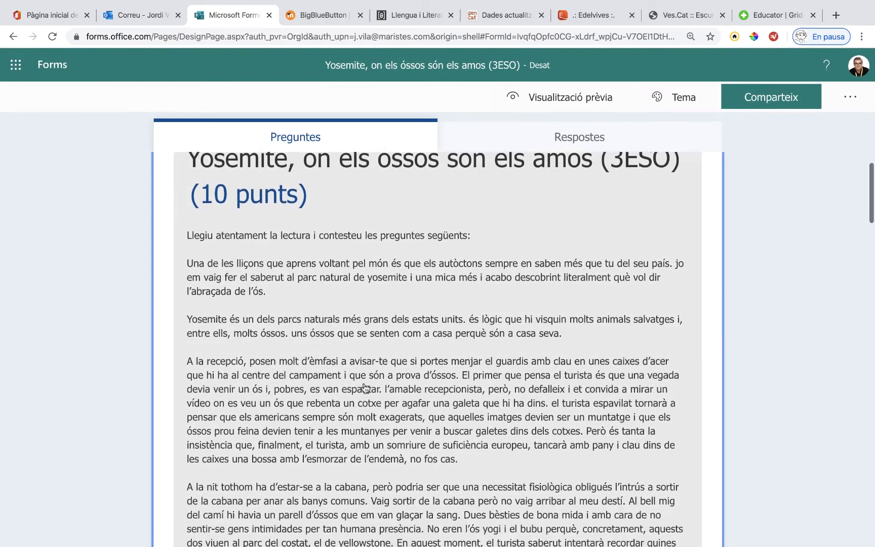
{"action": "scroll", "coordinate": [365, 388], "scroll_direction": "down", "scroll_amount": 20}
{"action": "scroll", "coordinate": [366, 388], "scroll_direction": "up", "scroll_amount": 17}
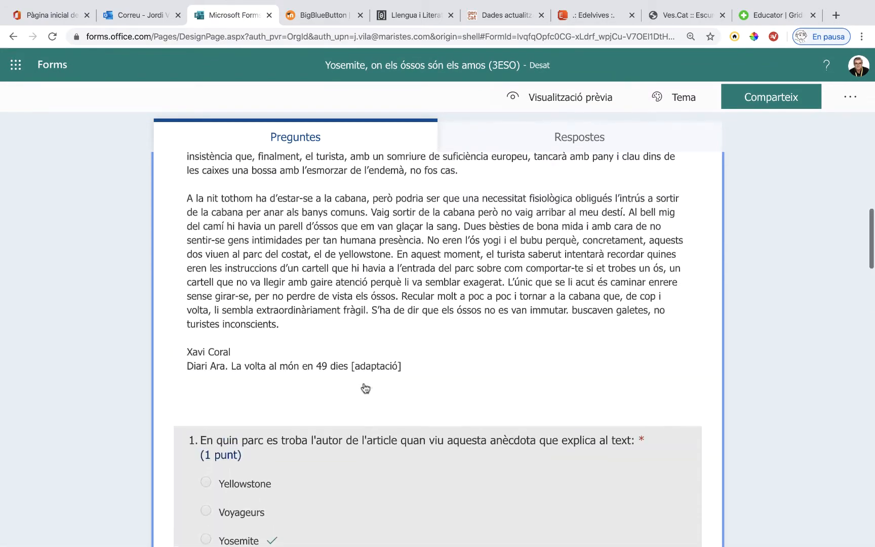
{"action": "left_click", "coordinate": [52, 65]}
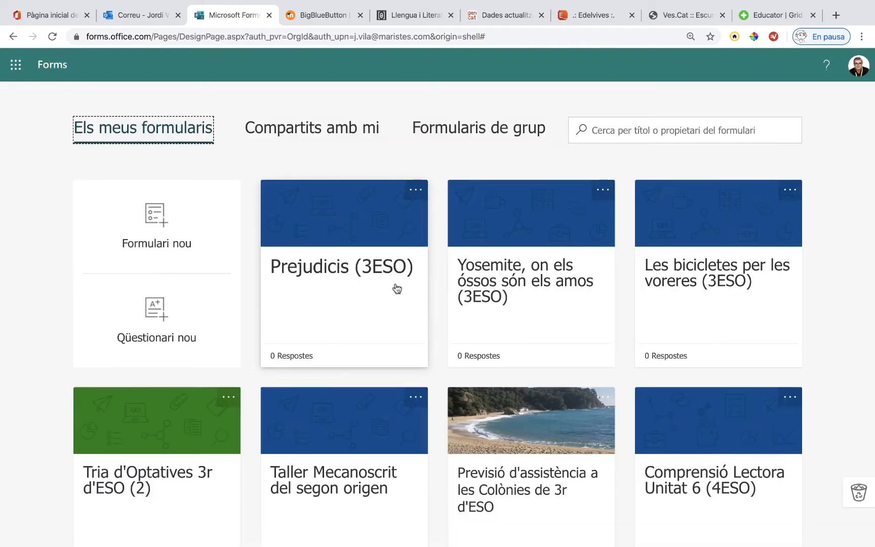
- Reopen the Prejudicis (3ESO) questionnaire and preview it down to its first question
{"action": "left_click", "coordinate": [397, 289]}
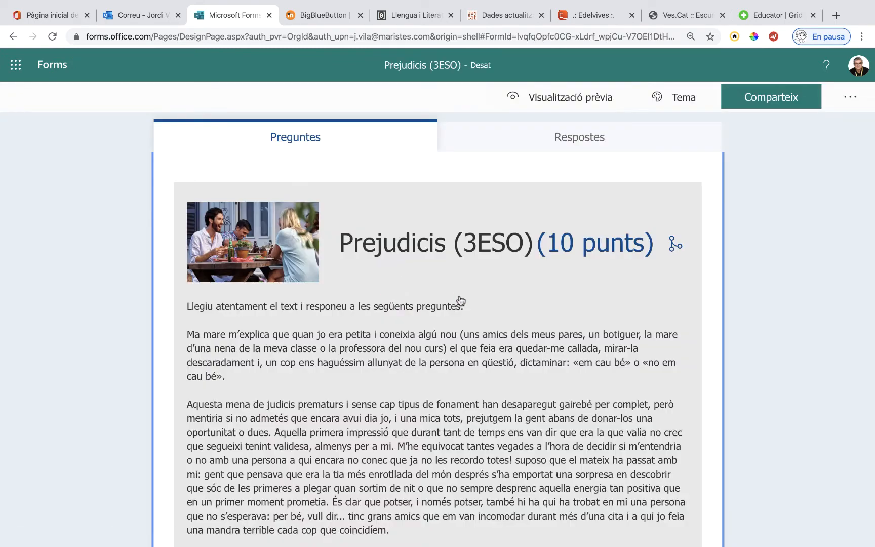
{"action": "scroll", "coordinate": [460, 301], "scroll_direction": "down", "scroll_amount": 10}
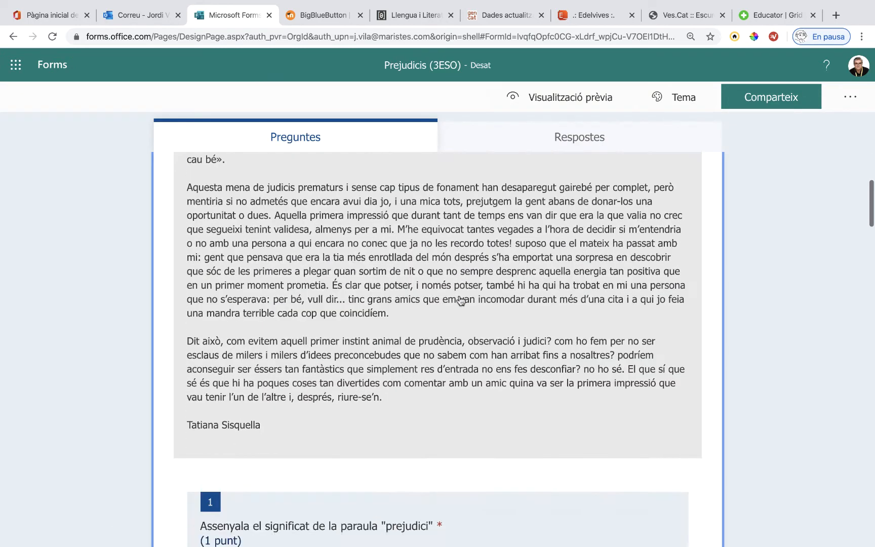
{"action": "scroll", "coordinate": [460, 299], "scroll_direction": "down", "scroll_amount": 3}
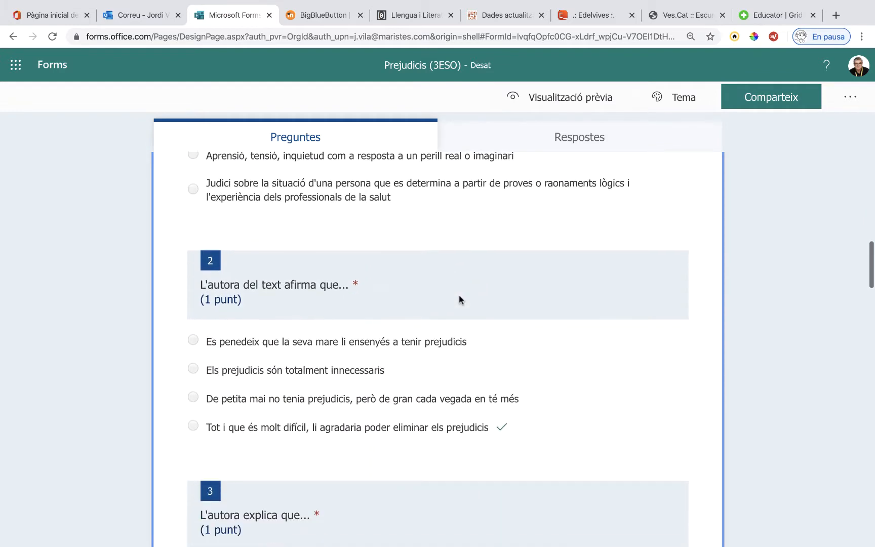
{"action": "left_click", "coordinate": [596, 95]}
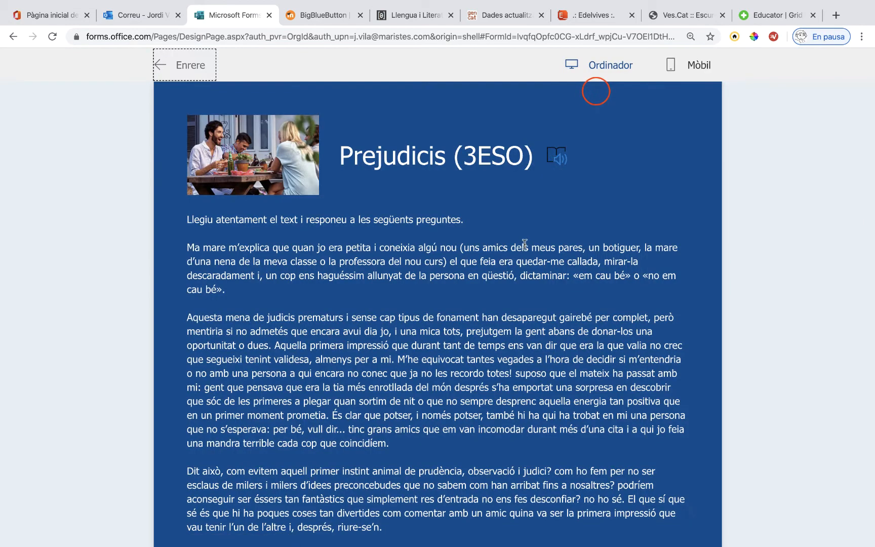
{"action": "scroll", "coordinate": [525, 244], "scroll_direction": "down", "scroll_amount": 4}
{"action": "scroll", "coordinate": [525, 245], "scroll_direction": "down", "scroll_amount": 7}
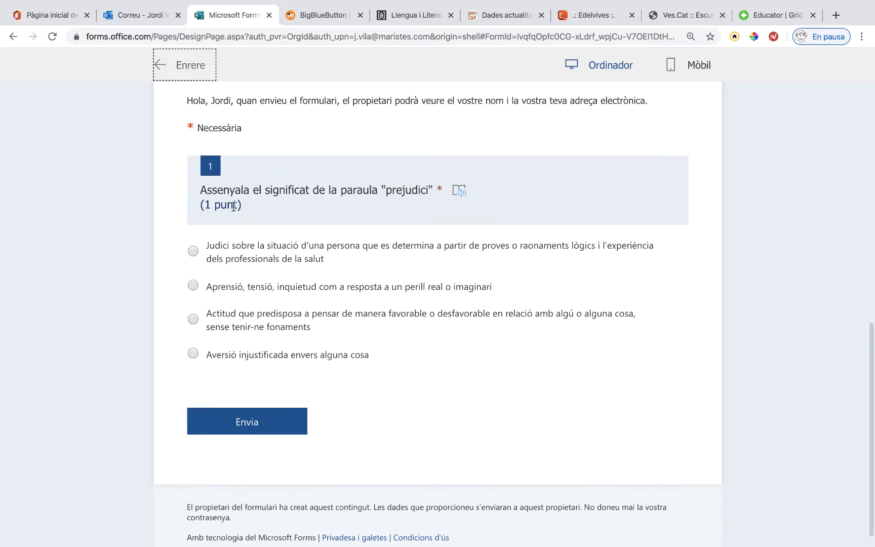
- Test the branching by answering questions 1 to 3 with "Aprensió, tensió…", "De petita mai no tenia prejudicis…" and "Per res del món…"
{"action": "left_click", "coordinate": [224, 287]}
{"action": "scroll", "coordinate": [365, 313], "scroll_direction": "down", "scroll_amount": 3}
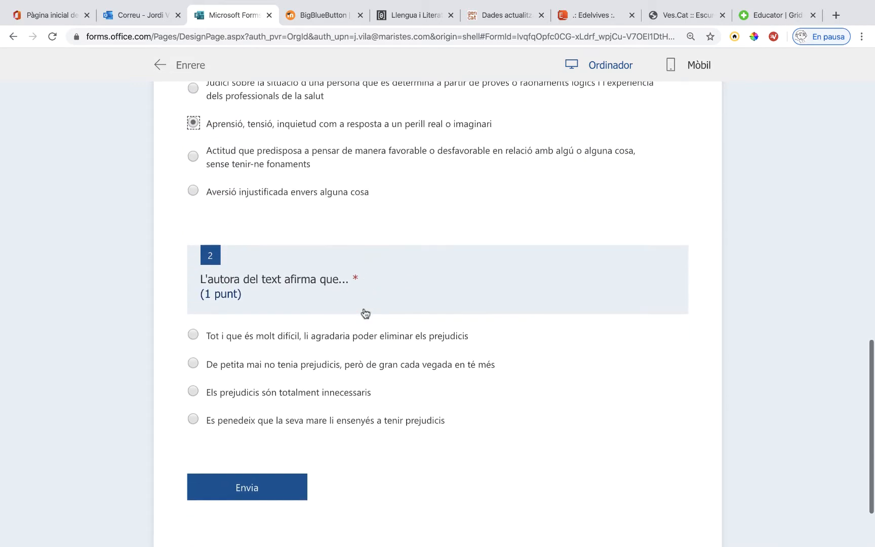
{"action": "left_click", "coordinate": [306, 334]}
{"action": "scroll", "coordinate": [306, 336], "scroll_direction": "down", "scroll_amount": 2}
{"action": "scroll", "coordinate": [305, 336], "scroll_direction": "down", "scroll_amount": 2}
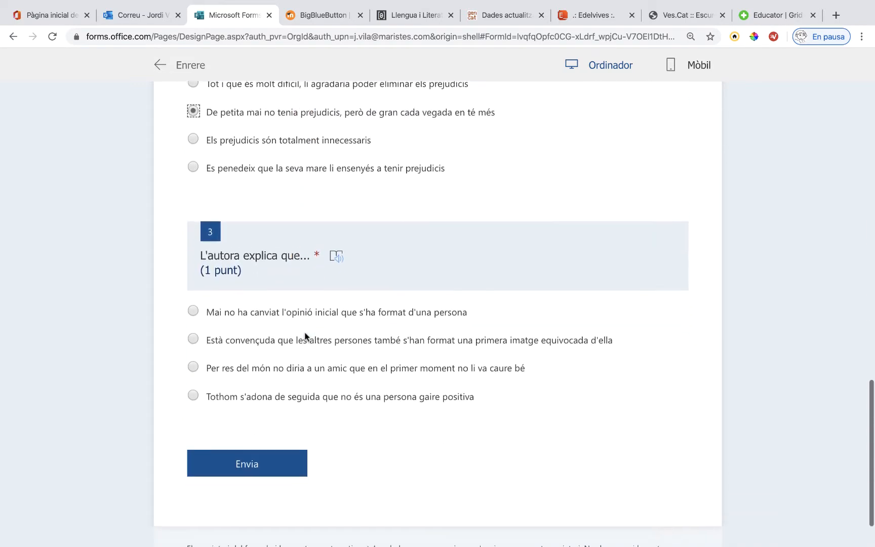
{"action": "left_click", "coordinate": [259, 366]}
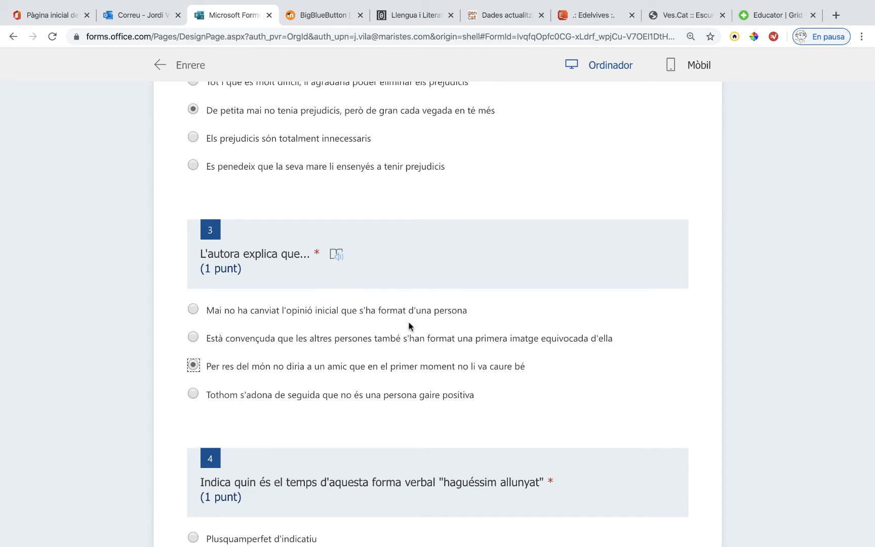
- Leave the Prejudicis (3ESO) preview and return to the forms list
{"action": "scroll", "coordinate": [432, 285], "scroll_direction": "up", "scroll_amount": 9}
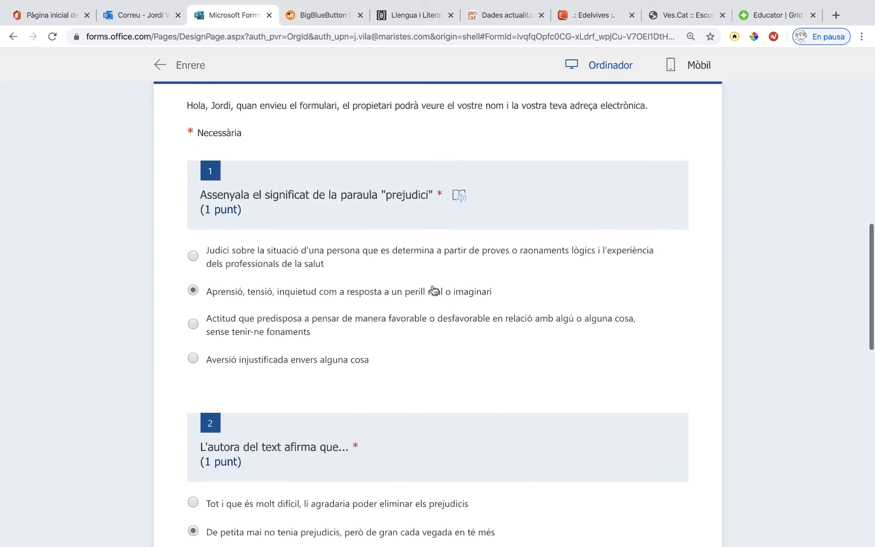
{"action": "left_click", "coordinate": [169, 66]}
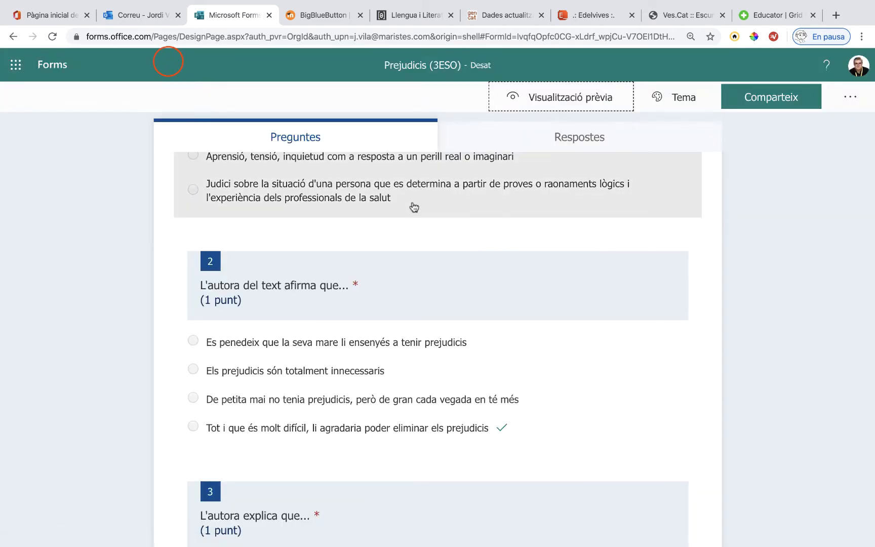
{"action": "scroll", "coordinate": [413, 205], "scroll_direction": "up", "scroll_amount": 10}
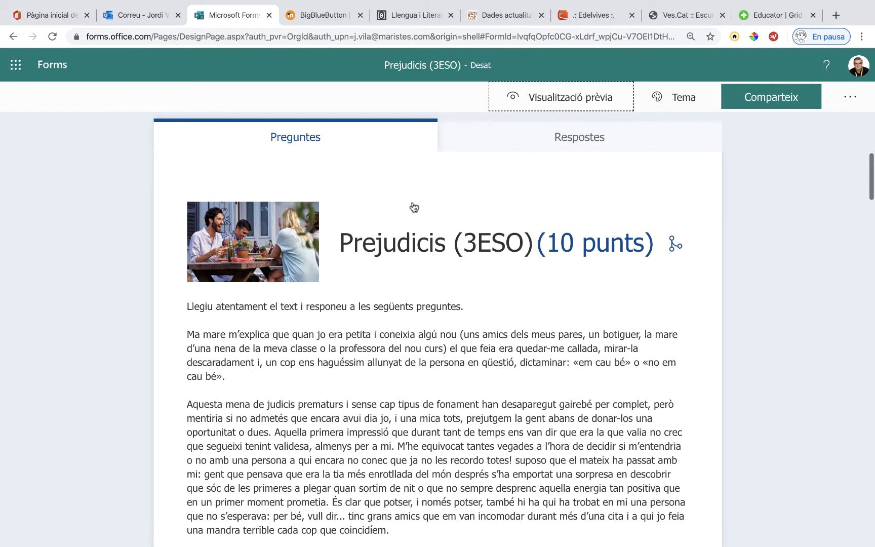
{"action": "left_click", "coordinate": [50, 65]}
- Open the Yosemite, on els óssos són els amos (3ESO) questionnaire, review its questions and open its branching options
{"action": "left_click", "coordinate": [515, 266]}
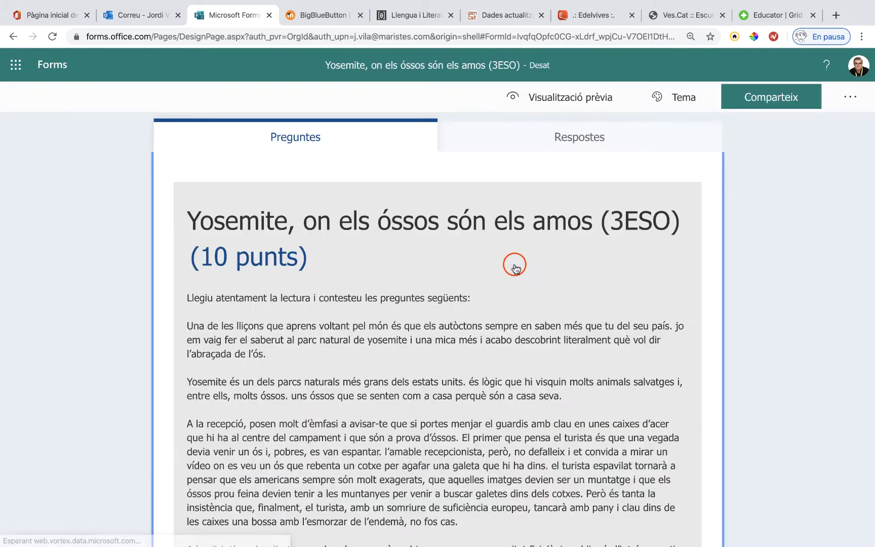
{"action": "scroll", "coordinate": [515, 290], "scroll_direction": "down", "scroll_amount": 10}
{"action": "scroll", "coordinate": [517, 290], "scroll_direction": "down", "scroll_amount": 9}
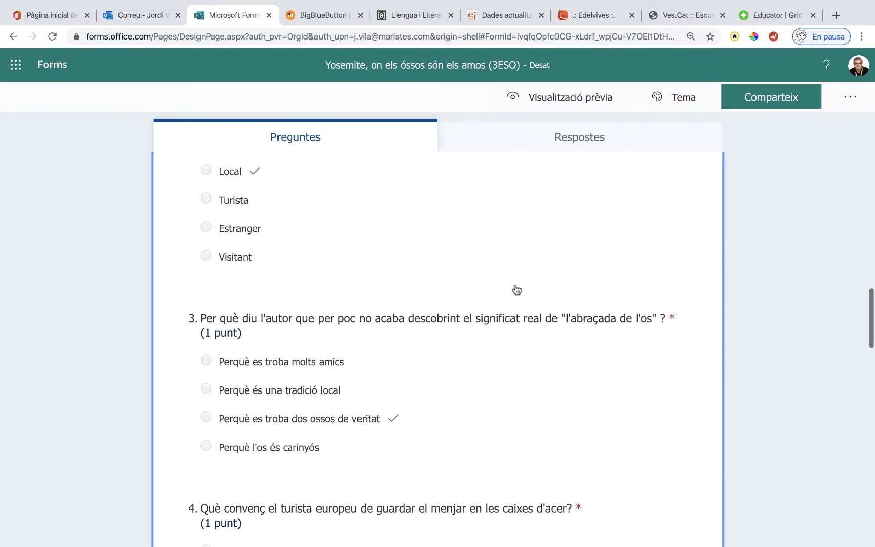
{"action": "scroll", "coordinate": [517, 290], "scroll_direction": "up", "scroll_amount": 16}
{"action": "scroll", "coordinate": [517, 290], "scroll_direction": "down", "scroll_amount": 9}
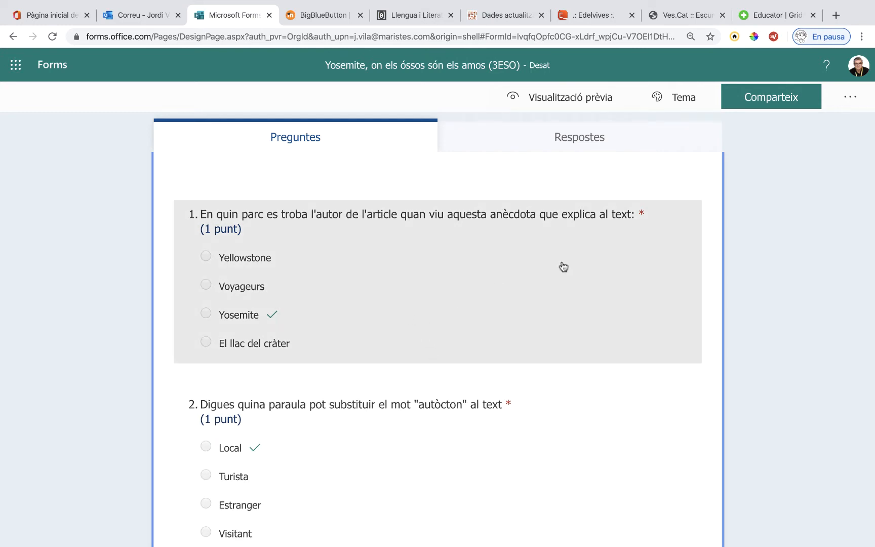
{"action": "left_click", "coordinate": [852, 100]}
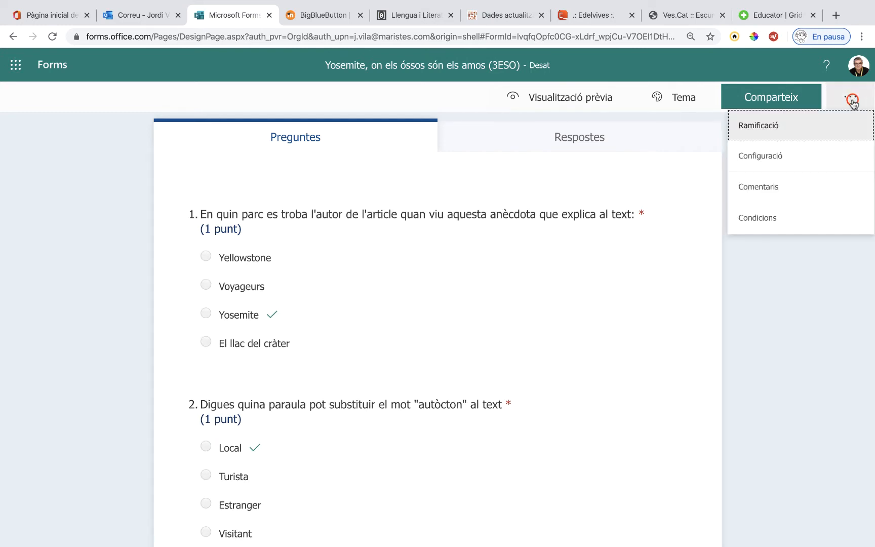
{"action": "left_click", "coordinate": [762, 133]}
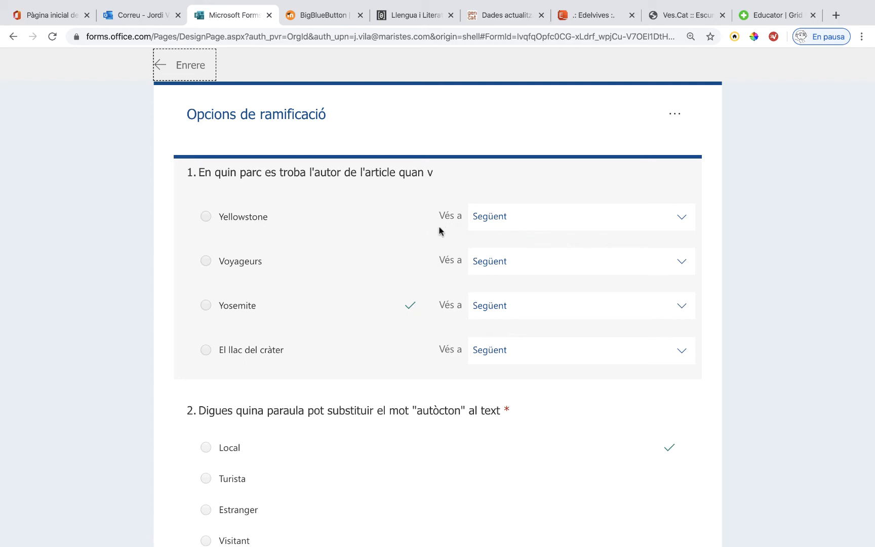
- Set the branching of all four answers to question 1 to go to question 2
{"action": "left_click", "coordinate": [540, 221]}
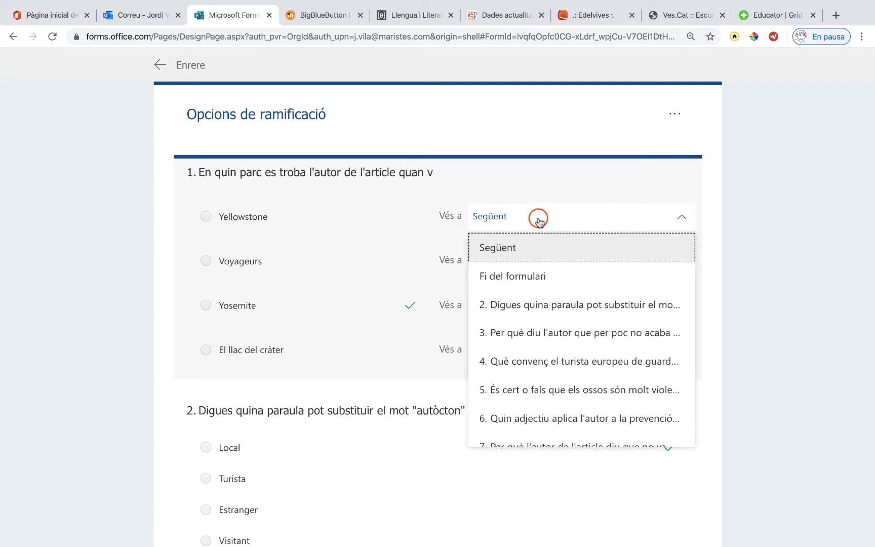
{"action": "left_click", "coordinate": [535, 305]}
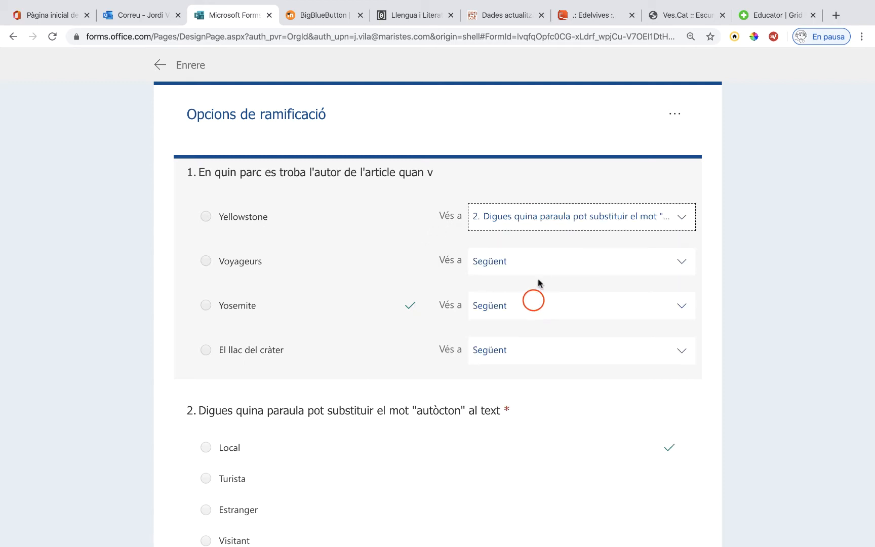
{"action": "left_click", "coordinate": [542, 260]}
{"action": "left_click", "coordinate": [537, 346]}
{"action": "left_click", "coordinate": [535, 466]}
{"action": "scroll", "coordinate": [533, 377], "scroll_direction": "down", "scroll_amount": 5}
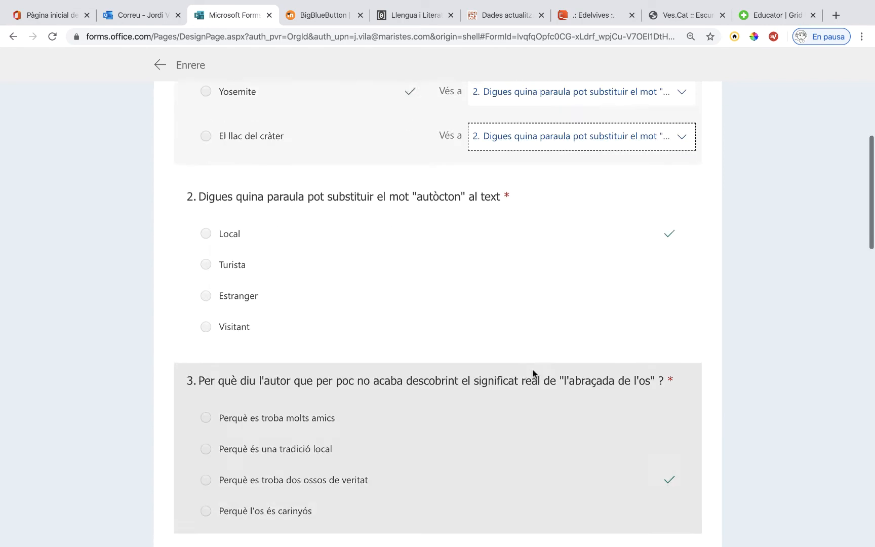
- Set the branching of every answer to question 2 to question 3, and of every answer to question 3 to question 4
{"action": "left_click", "coordinate": [552, 284]}
{"action": "left_click", "coordinate": [556, 240]}
{"action": "left_click", "coordinate": [578, 319]}
{"action": "left_click", "coordinate": [548, 448]}
{"action": "scroll", "coordinate": [549, 354], "scroll_direction": "down", "scroll_amount": 3}
{"action": "left_click", "coordinate": [546, 281]}
{"action": "left_click", "coordinate": [546, 426]}
{"action": "scroll", "coordinate": [576, 404], "scroll_direction": "down", "scroll_amount": 5}
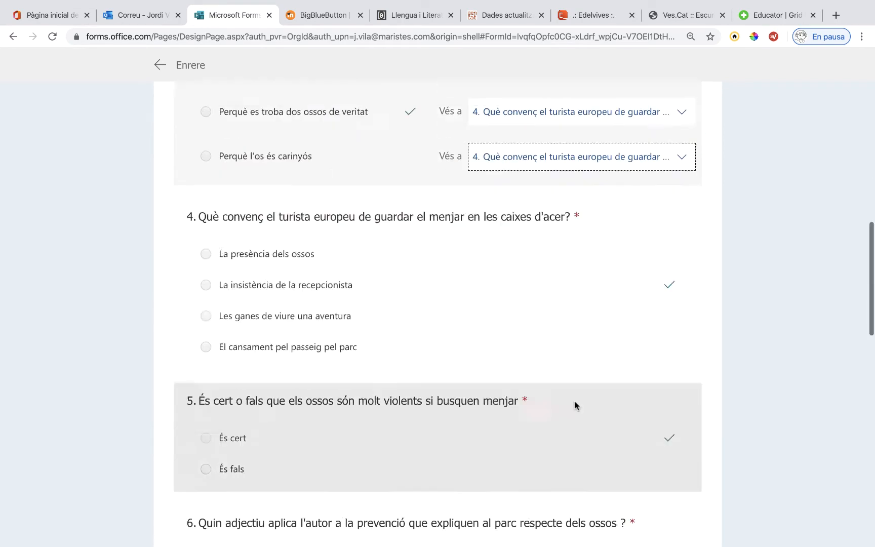
- Set the branching of every answer to question 4 to question 5, and of both answers to question 5 to question 6
{"action": "left_click", "coordinate": [561, 308]}
{"action": "left_click", "coordinate": [562, 283]}
{"action": "scroll", "coordinate": [562, 248], "scroll_direction": "down", "scroll_amount": 5}
{"action": "left_click", "coordinate": [563, 248]}
{"action": "left_click", "coordinate": [568, 283]}
- Set the branching of every answer to question 6 to question 7, and of every answer to question 7 to question 8
{"action": "left_click", "coordinate": [583, 164]}
{"action": "left_click", "coordinate": [582, 205]}
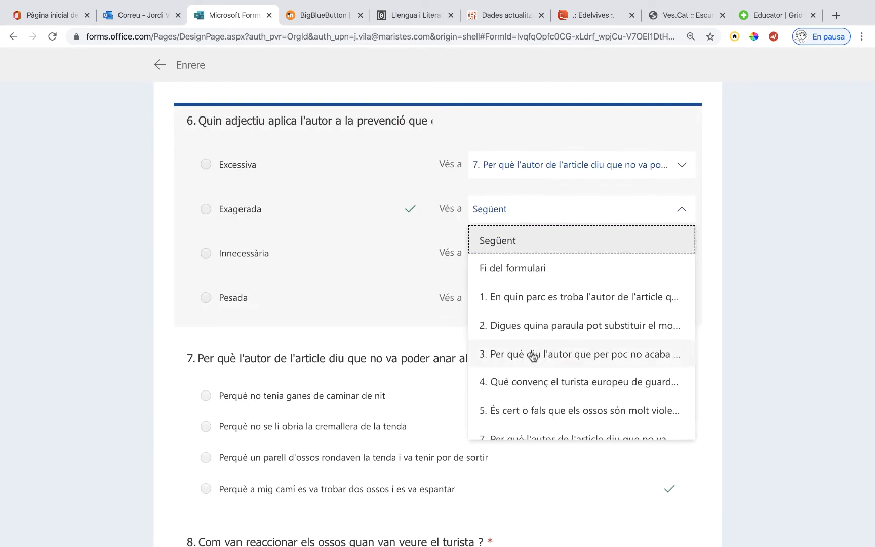
{"action": "left_click", "coordinate": [583, 296]}
{"action": "scroll", "coordinate": [557, 304], "scroll_direction": "down", "scroll_amount": 5}
{"action": "left_click", "coordinate": [592, 369]}
{"action": "left_click", "coordinate": [581, 242]}
{"action": "left_click", "coordinate": [582, 287]}
{"action": "left_click", "coordinate": [562, 419]}
{"action": "scroll", "coordinate": [527, 308], "scroll_direction": "down", "scroll_amount": 5}
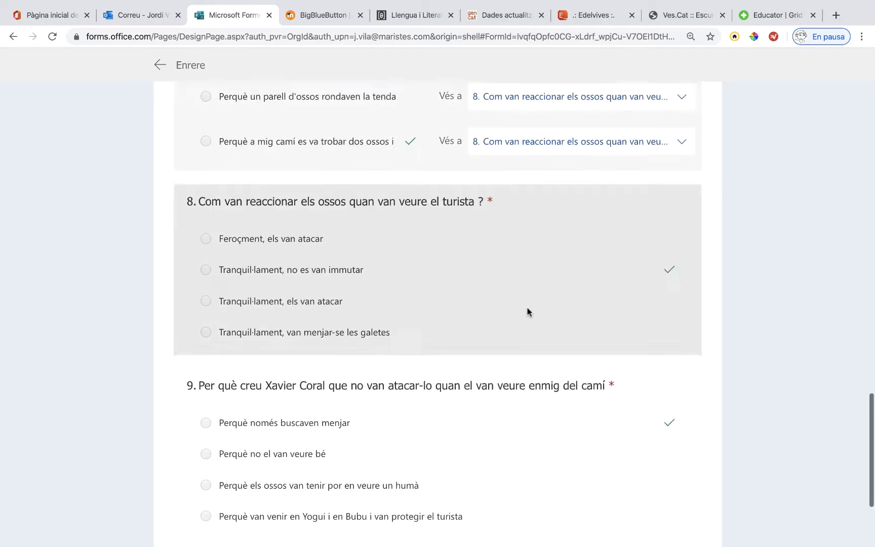
- Set the branching of all four answers to question 8 to go to question 9
{"action": "left_click", "coordinate": [573, 189]}
{"action": "left_click", "coordinate": [536, 381]}
{"action": "scroll", "coordinate": [536, 381], "scroll_direction": "down", "scroll_amount": 3}
{"action": "left_click", "coordinate": [532, 299]}
{"action": "left_click", "coordinate": [581, 355]}
{"action": "scroll", "coordinate": [554, 333], "scroll_direction": "down", "scroll_amount": 5}
- Set the branching of all four answers to question 9 to question 10, and display the branching of question 10
{"action": "left_click", "coordinate": [582, 221]}
{"action": "left_click", "coordinate": [581, 266]}
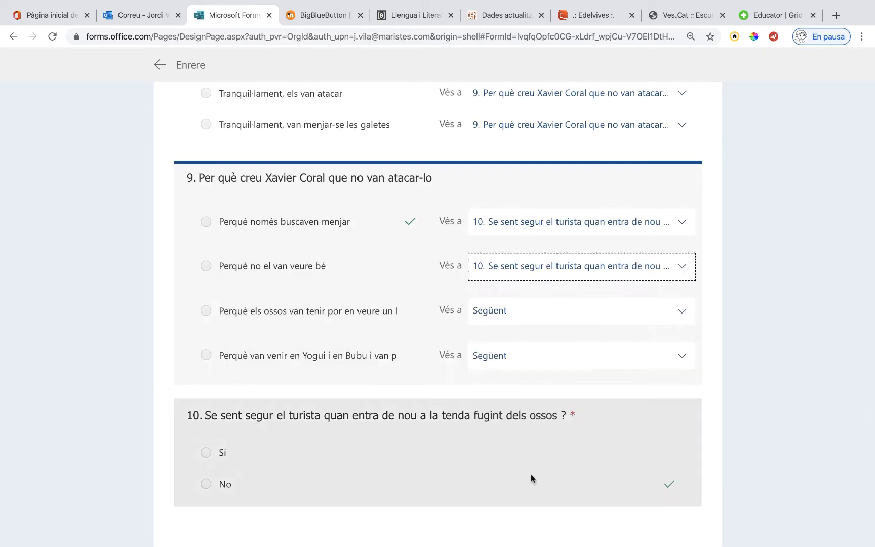
{"action": "left_click", "coordinate": [582, 311]}
{"action": "left_click", "coordinate": [581, 355]}
{"action": "left_click", "coordinate": [586, 531]}
{"action": "left_click", "coordinate": [586, 365]}
{"action": "left_click", "coordinate": [711, 270]}
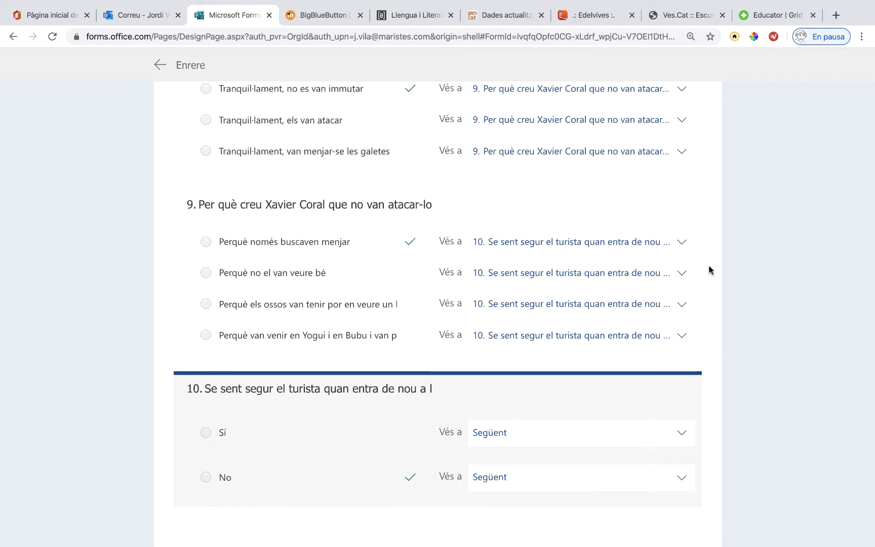
- Review the branching destinations from question 10 back to question 1 and return to the questionnaire's questions
{"action": "scroll", "coordinate": [609, 235], "scroll_direction": "up", "scroll_amount": 8}
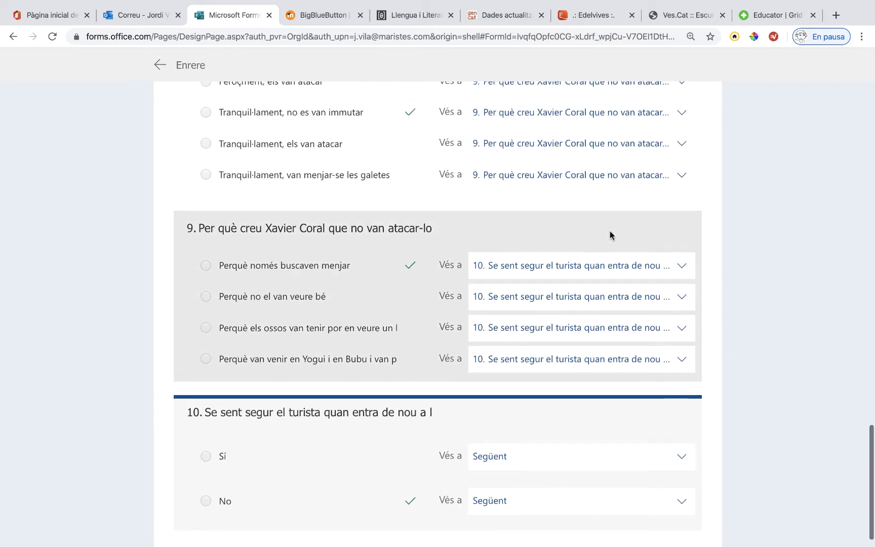
{"action": "scroll", "coordinate": [611, 235], "scroll_direction": "up", "scroll_amount": 10}
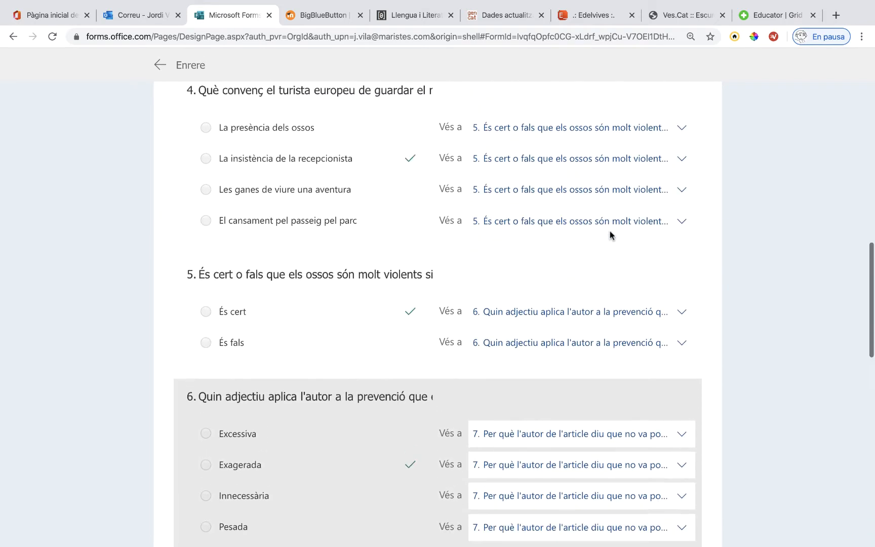
{"action": "scroll", "coordinate": [612, 236], "scroll_direction": "up", "scroll_amount": 7}
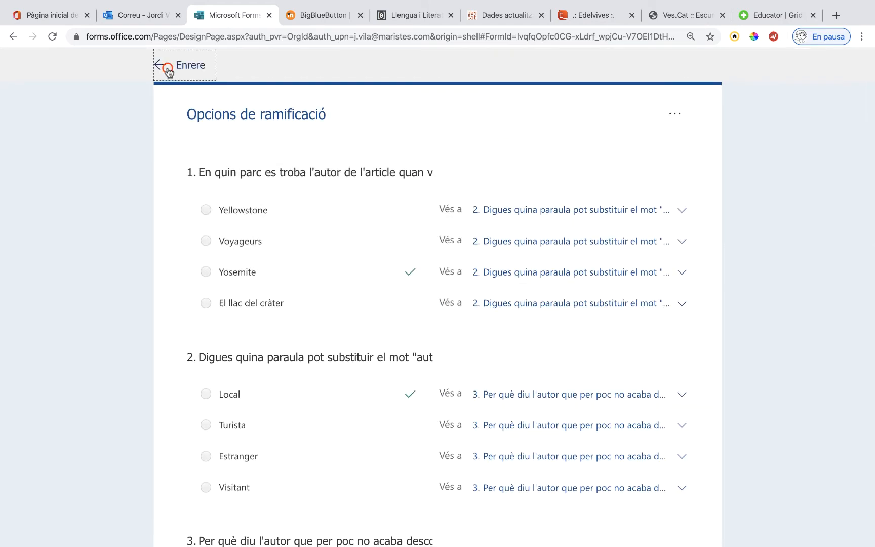
{"action": "left_click", "coordinate": [167, 69]}
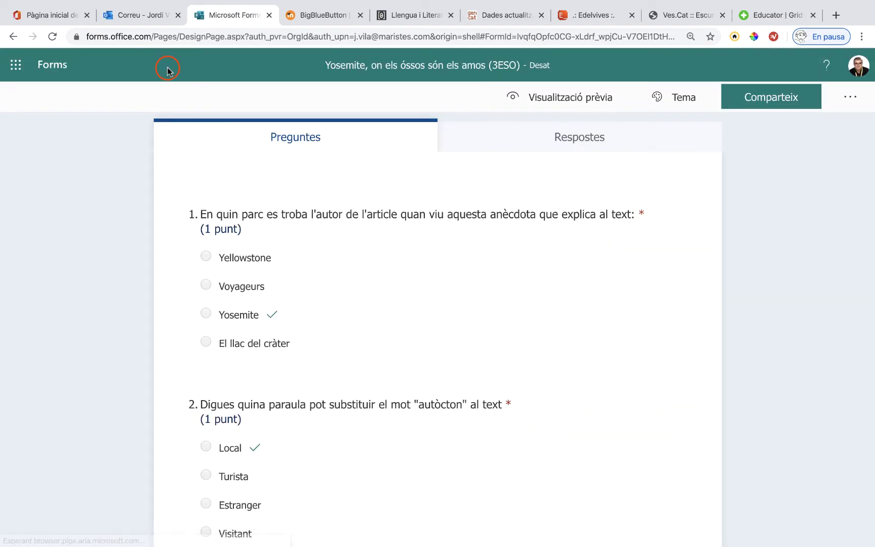
- Preview the questionnaire, answer question 1 with Yellowstone to test the branching, and leave the preview
{"action": "left_click", "coordinate": [528, 104]}
{"action": "scroll", "coordinate": [506, 290], "scroll_direction": "down", "scroll_amount": 9}
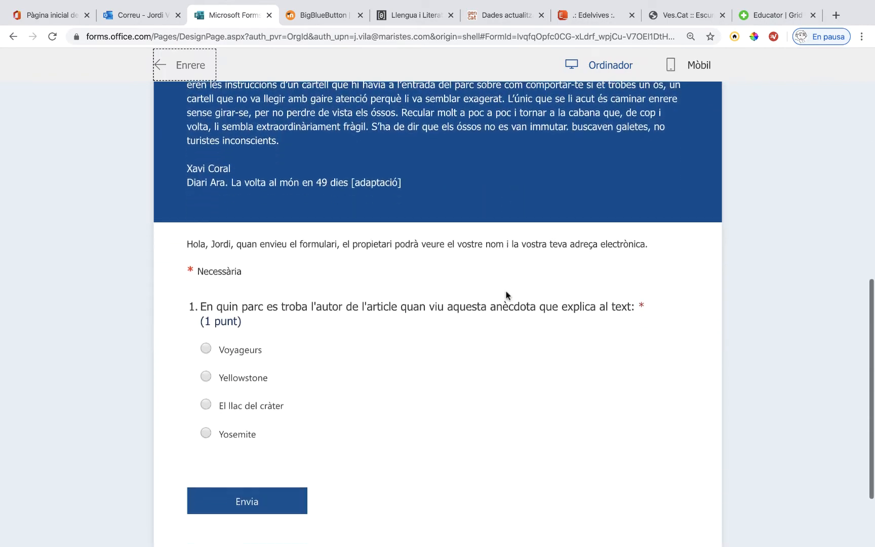
{"action": "left_click", "coordinate": [227, 336]}
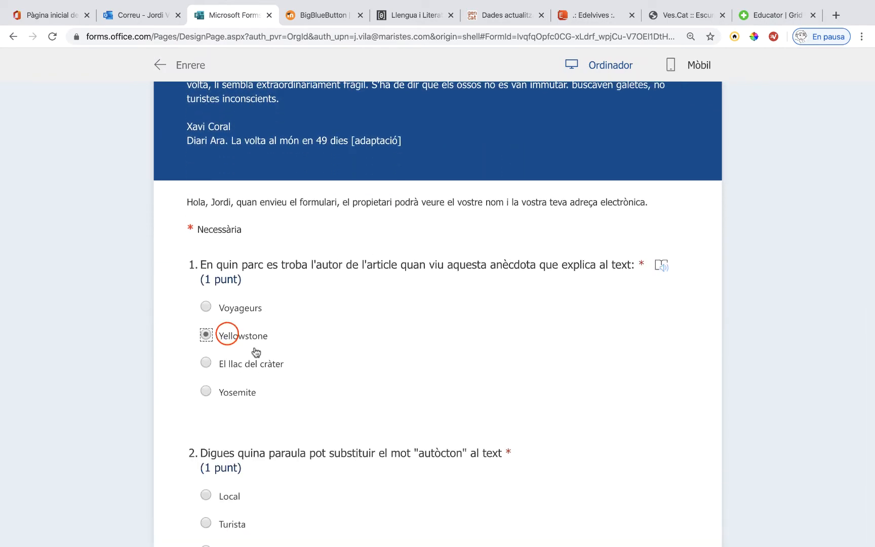
{"action": "scroll", "coordinate": [330, 364], "scroll_direction": "down", "scroll_amount": 4}
{"action": "scroll", "coordinate": [335, 344], "scroll_direction": "up", "scroll_amount": 10}
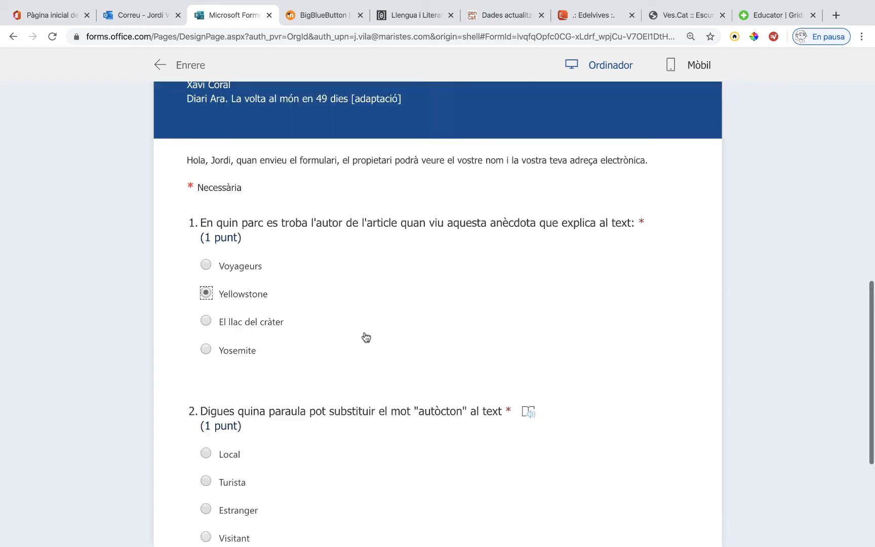
{"action": "scroll", "coordinate": [203, 397], "scroll_direction": "down", "scroll_amount": 6}
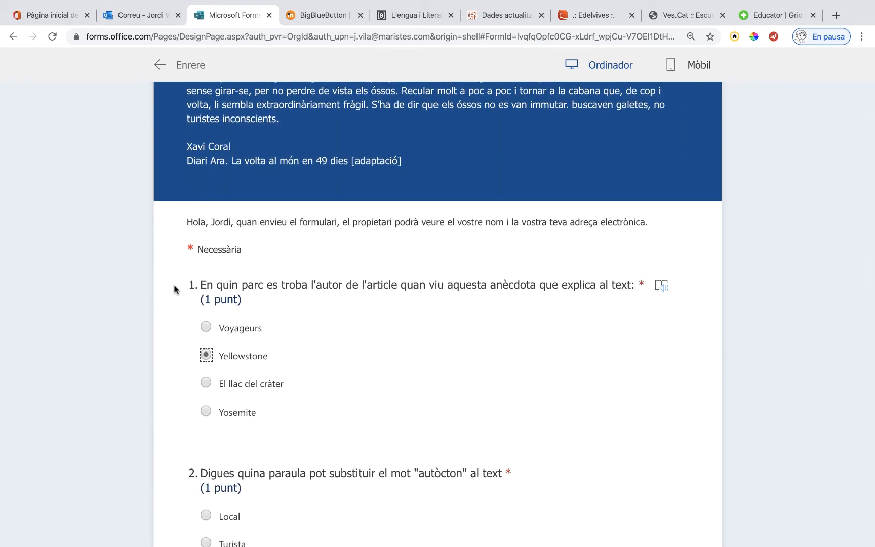
{"action": "left_click", "coordinate": [155, 67]}
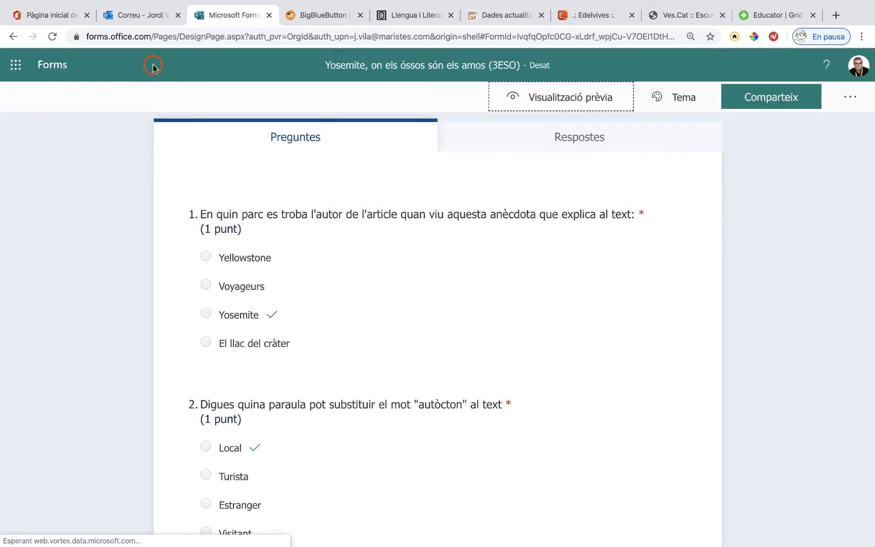
- Open the Prejudicis (3ESO) questionnaire and examine how its questions are laid out in the editor and in the preview
{"action": "left_click", "coordinate": [45, 65]}
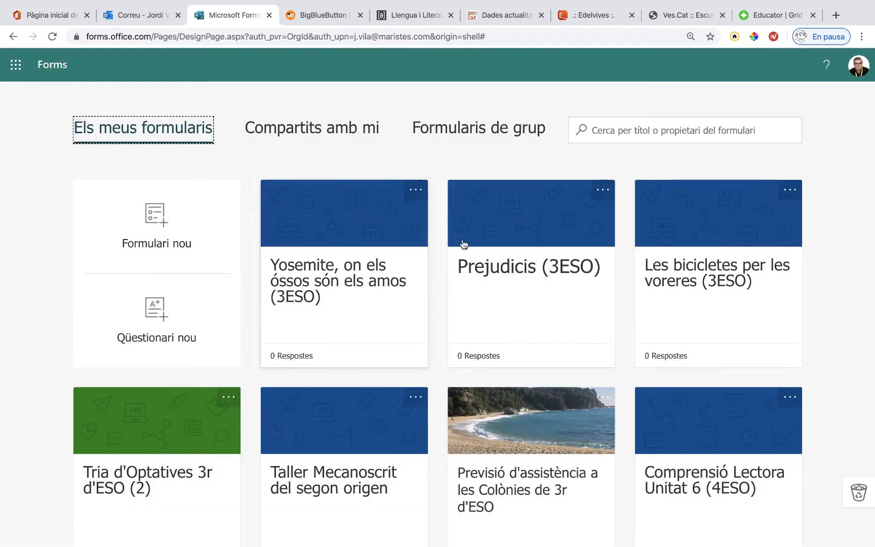
{"action": "left_click", "coordinate": [508, 231]}
{"action": "scroll", "coordinate": [516, 248], "scroll_direction": "down", "scroll_amount": 6}
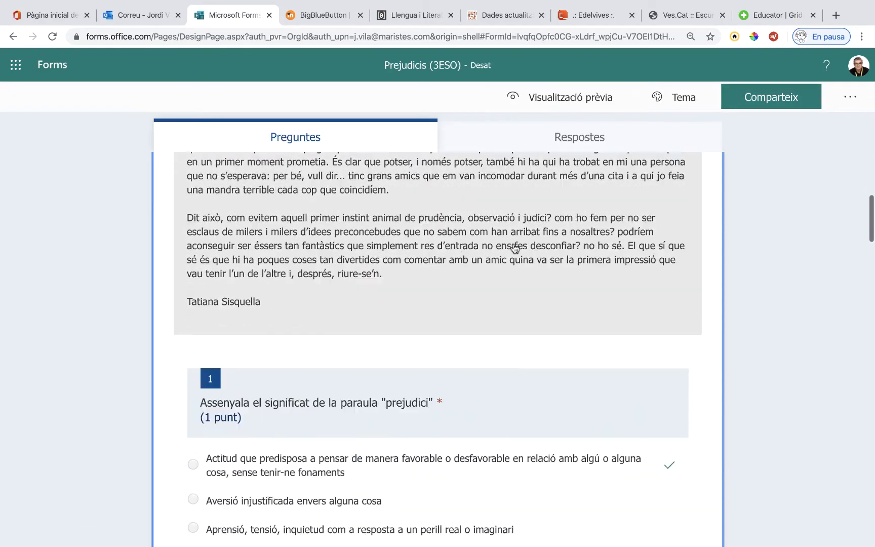
{"action": "scroll", "coordinate": [515, 248], "scroll_direction": "down", "scroll_amount": 4}
{"action": "scroll", "coordinate": [516, 248], "scroll_direction": "up", "scroll_amount": 1}
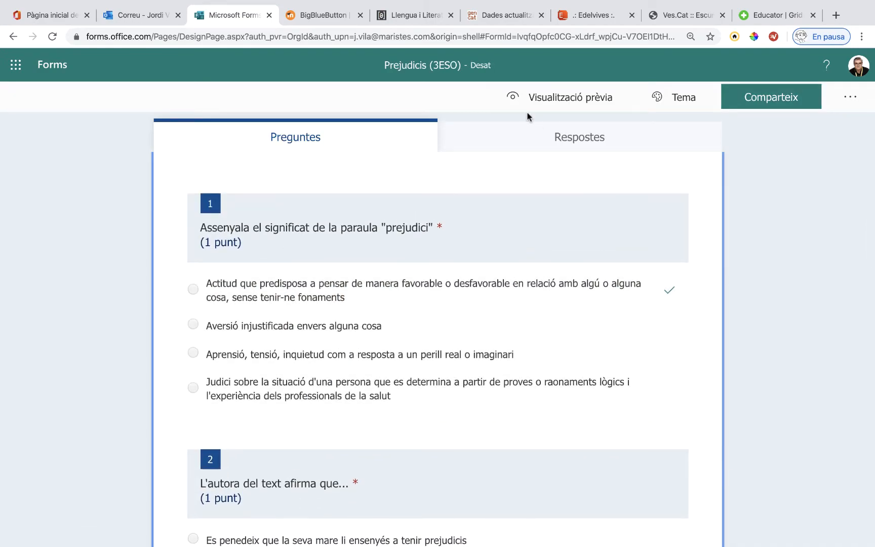
{"action": "left_click", "coordinate": [543, 96]}
{"action": "scroll", "coordinate": [512, 345], "scroll_direction": "down", "scroll_amount": 5}
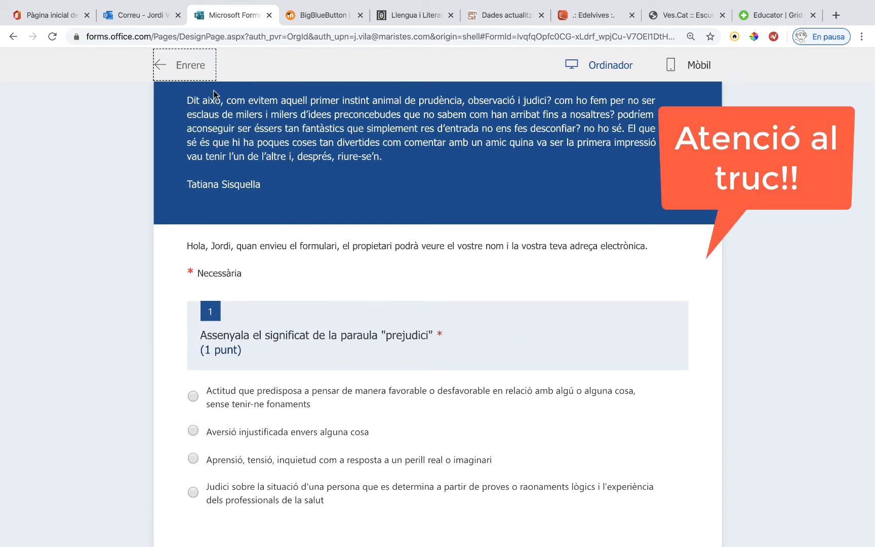
{"action": "left_click", "coordinate": [201, 76]}
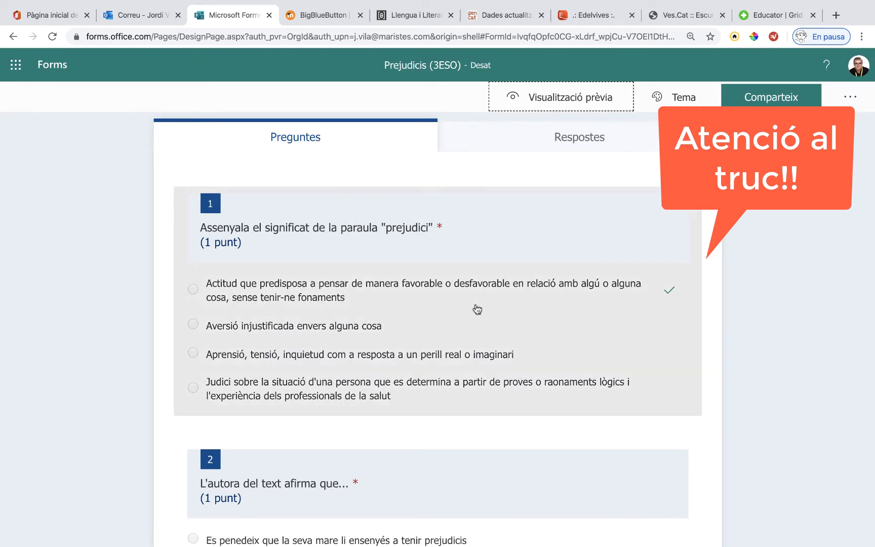
{"action": "scroll", "coordinate": [476, 309], "scroll_direction": "down", "scroll_amount": 3}
{"action": "scroll", "coordinate": [476, 308], "scroll_direction": "down", "scroll_amount": 15}
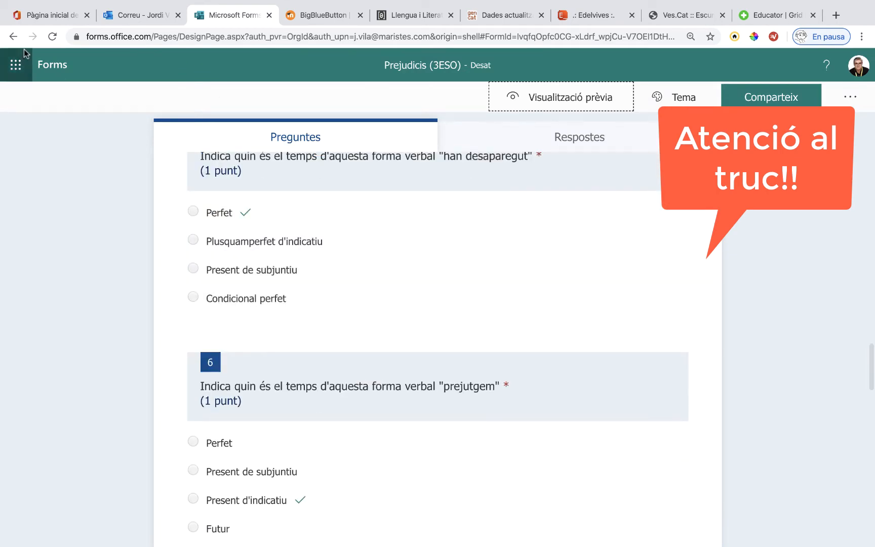
- In the Yosemite, on els óssos són els amos (3ESO) questionnaire, add a non-required choice question titled "NO PREGUNTA" after question 10
{"action": "left_click", "coordinate": [51, 64]}
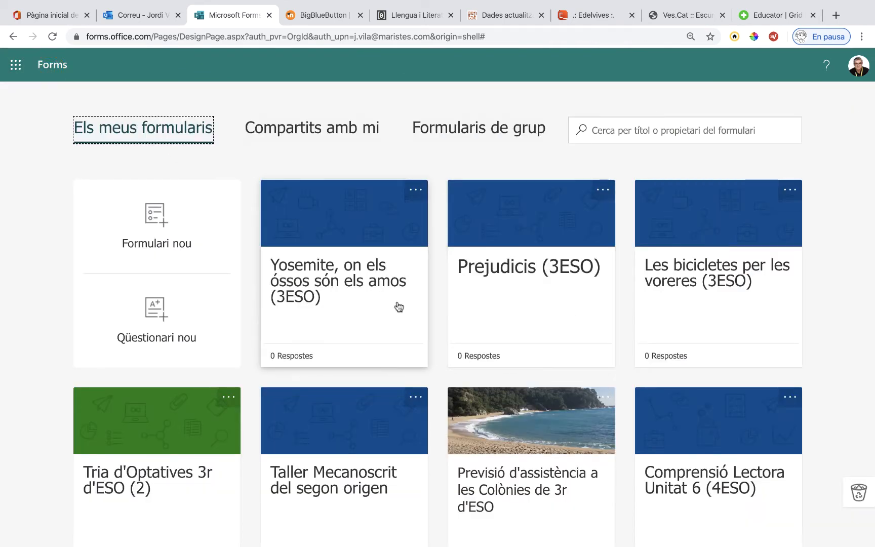
{"action": "left_click", "coordinate": [400, 307]}
{"action": "scroll", "coordinate": [400, 312], "scroll_direction": "down", "scroll_amount": 15}
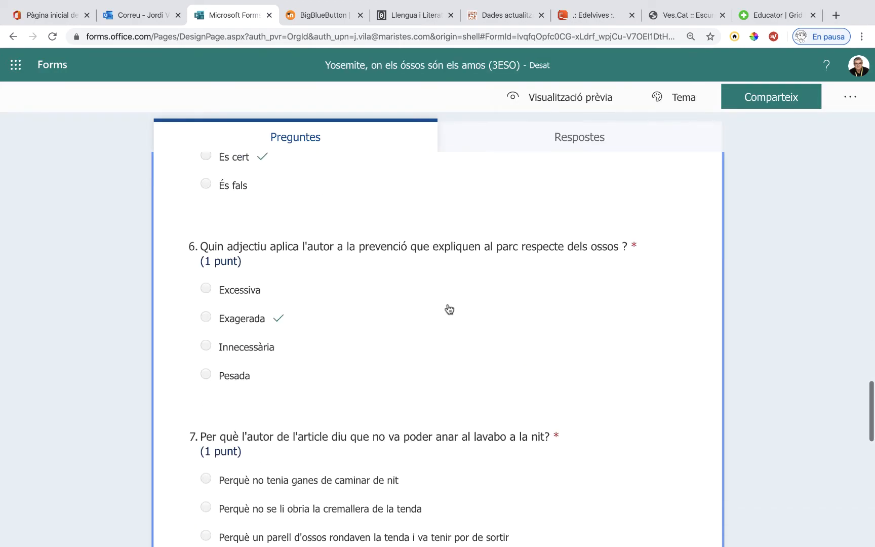
{"action": "scroll", "coordinate": [448, 309], "scroll_direction": "down", "scroll_amount": 13}
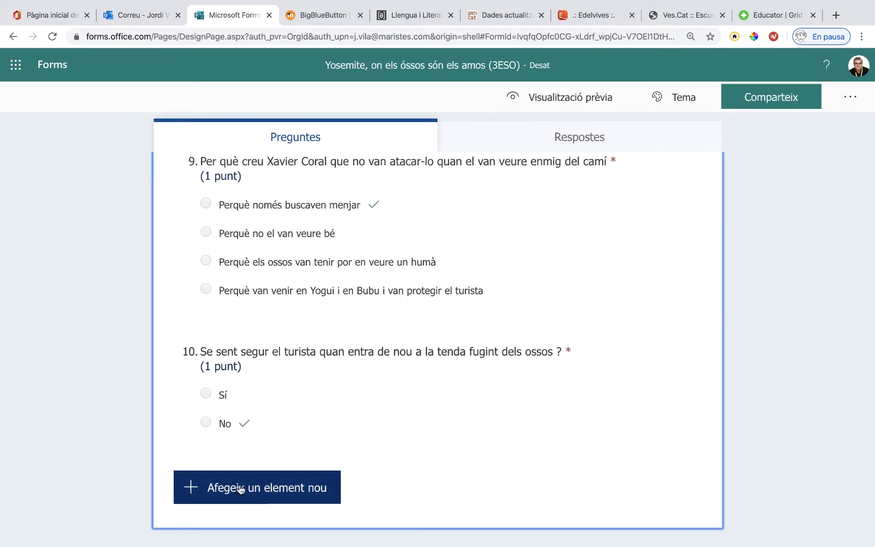
{"action": "left_click", "coordinate": [240, 488]}
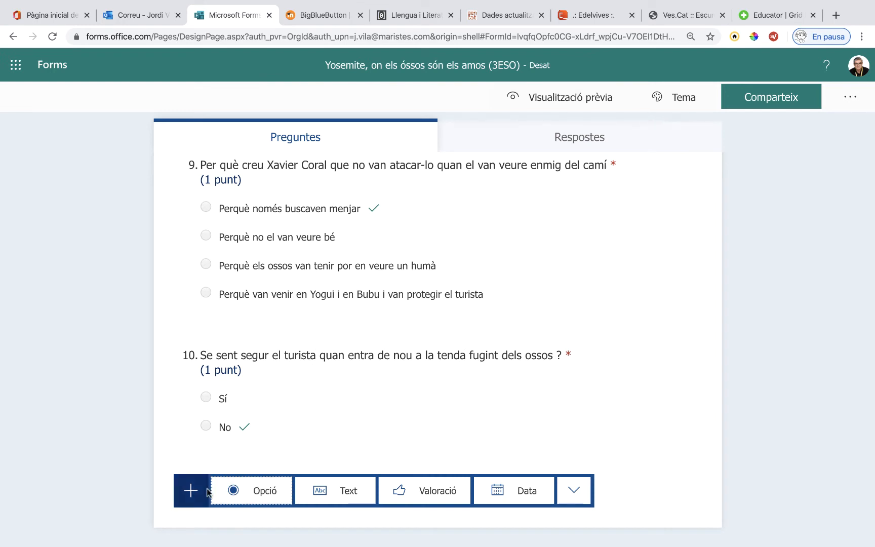
{"action": "left_click", "coordinate": [257, 491]}
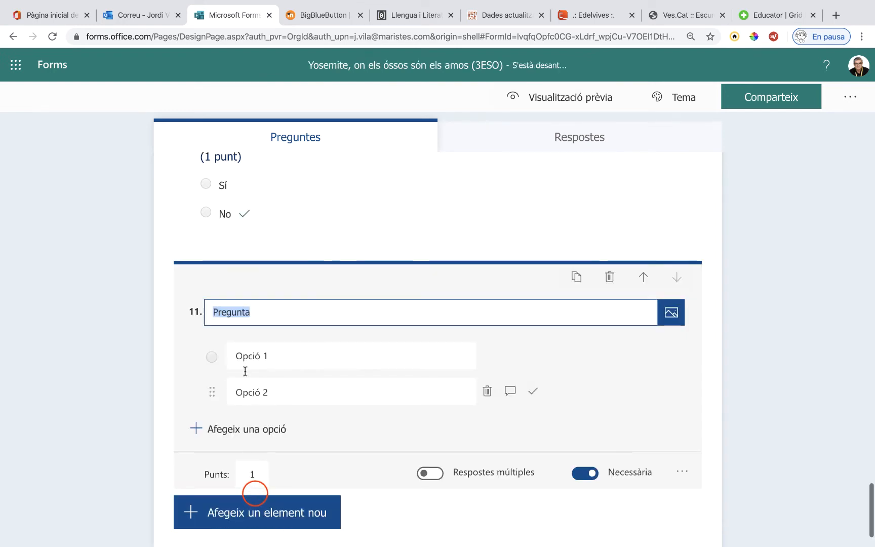
{"action": "type", "text": "NO PREGUNTA"}
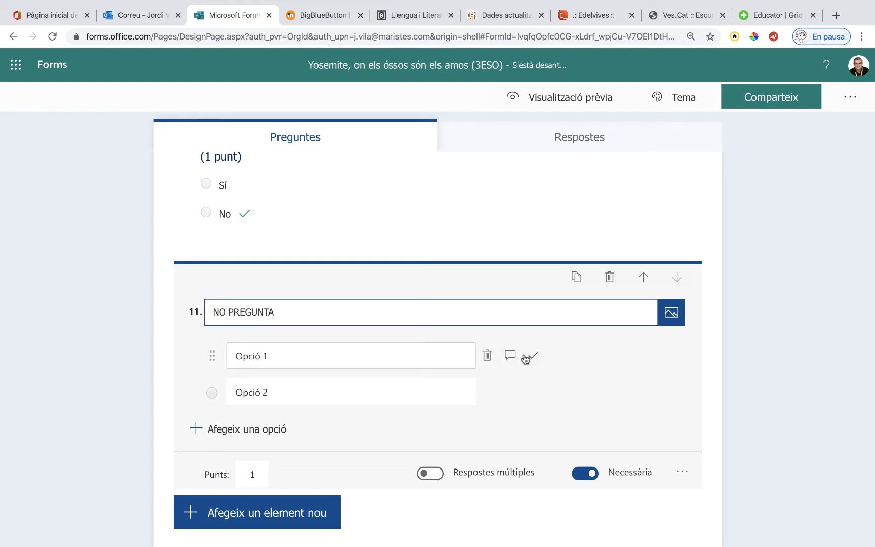
{"action": "left_click", "coordinate": [585, 475]}
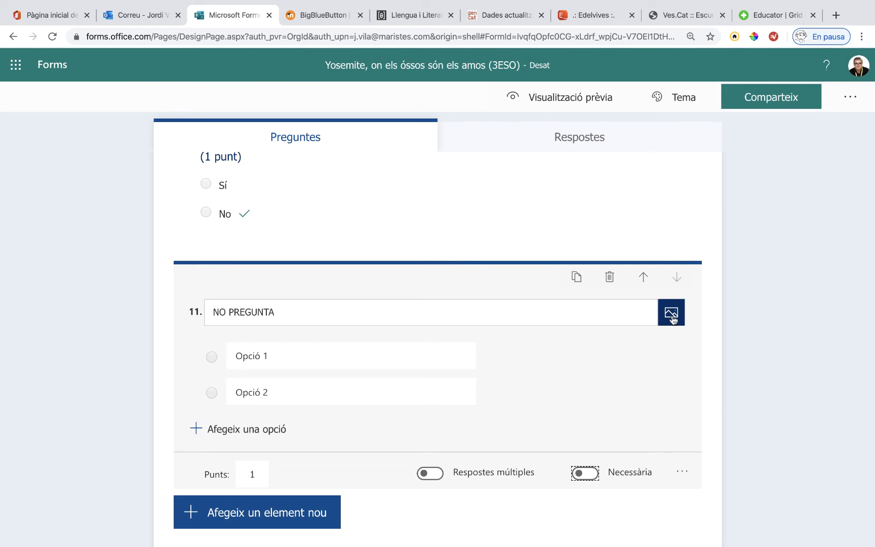
- Upload the image "2431473 - delete forbidden remove unauthorized.png" to the NO PREGUNTA question
{"action": "left_click", "coordinate": [672, 314]}
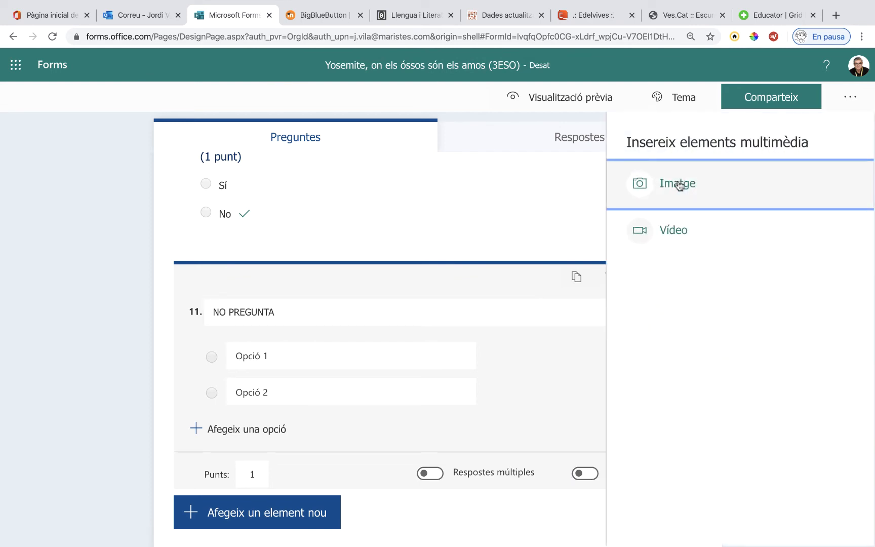
{"action": "left_click", "coordinate": [679, 185]}
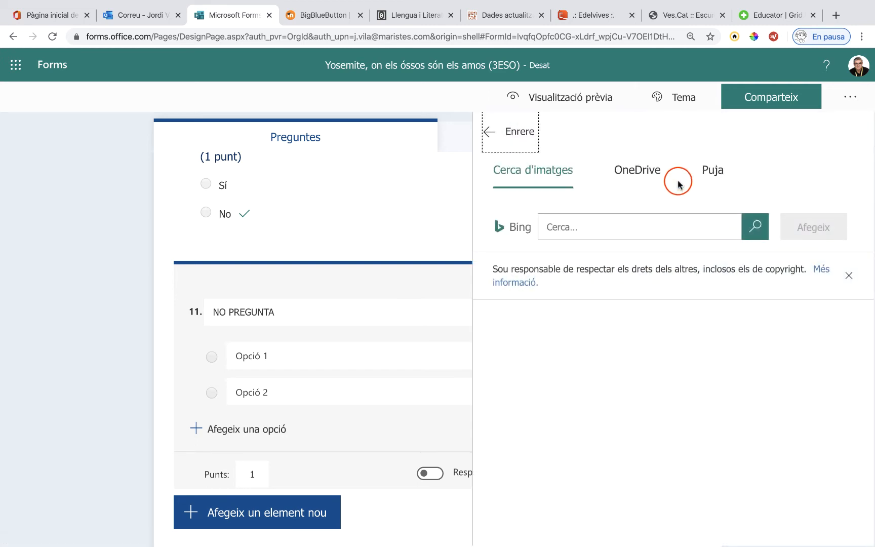
{"action": "left_click", "coordinate": [706, 172]}
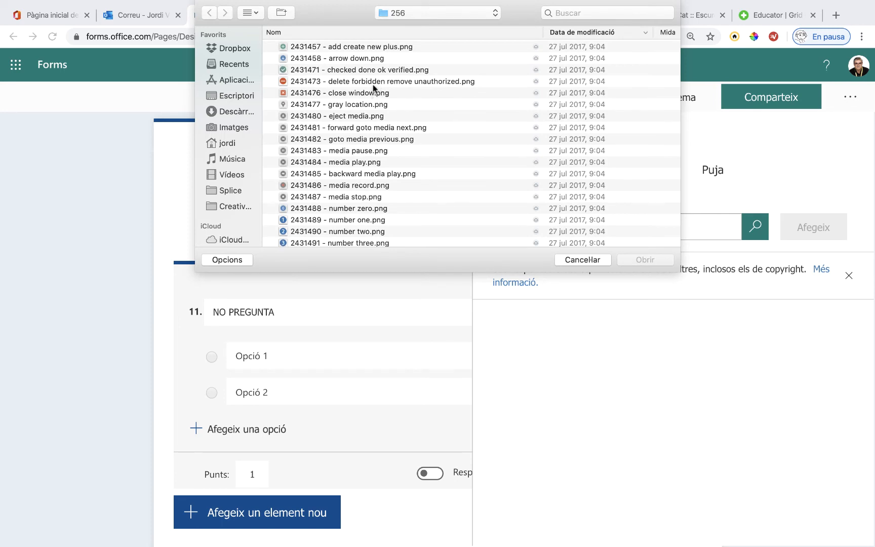
{"action": "left_click", "coordinate": [372, 91]}
{"action": "left_click", "coordinate": [374, 81]}
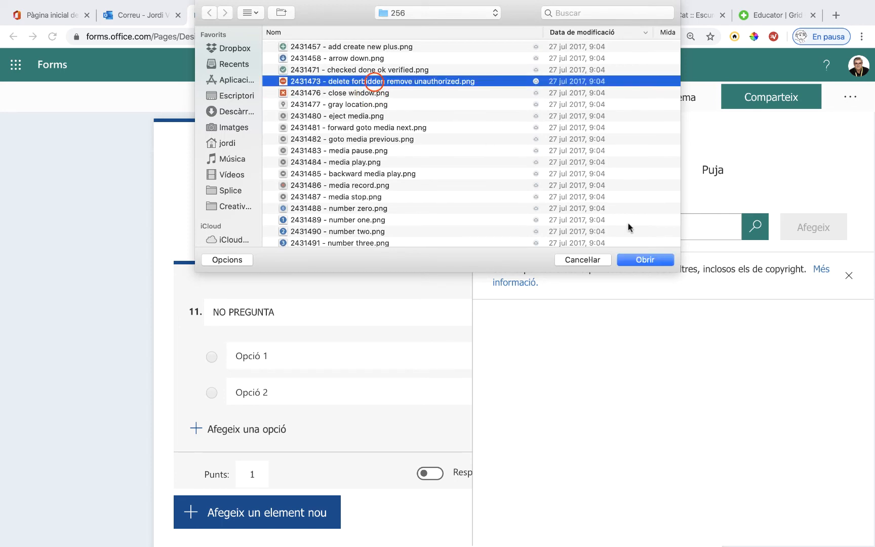
{"action": "left_click", "coordinate": [640, 260]}
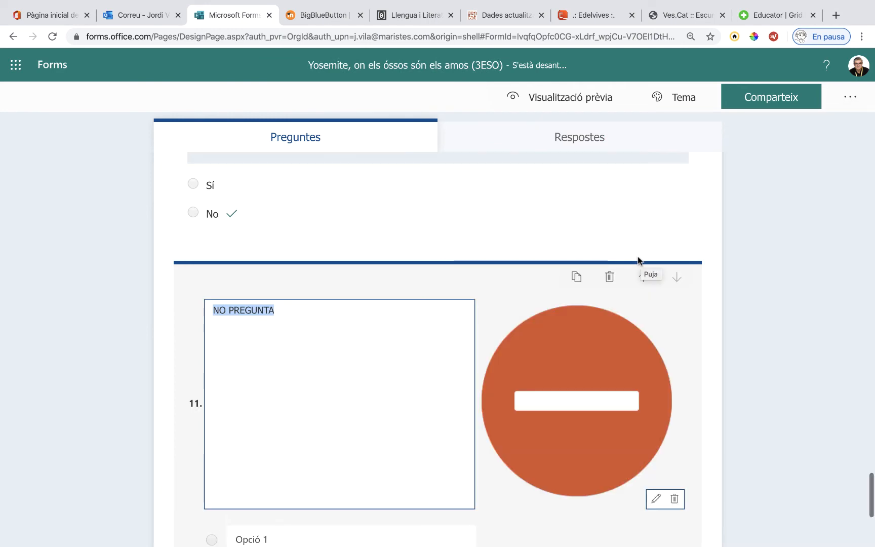
{"action": "scroll", "coordinate": [538, 273], "scroll_direction": "up", "scroll_amount": 2}
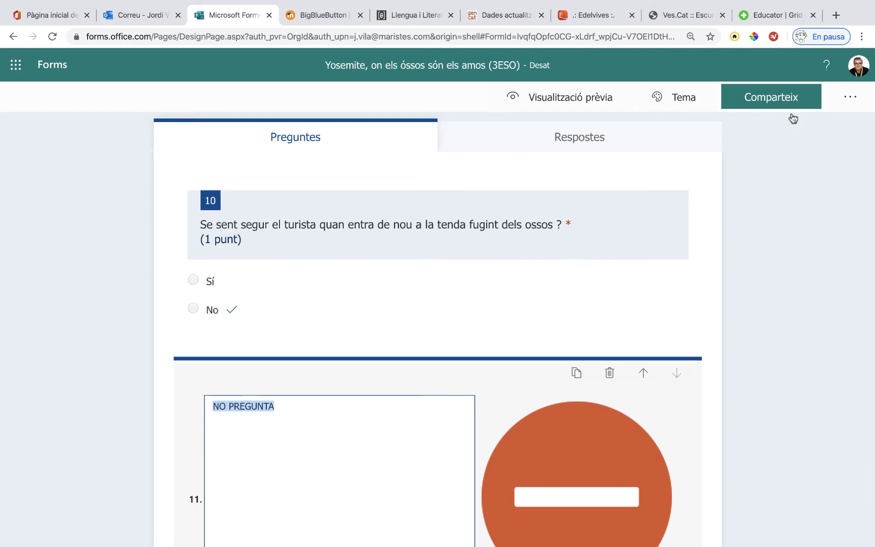
- In the branching options, route both the "Sí" and "No" answers of question 10 to "Fi del formulari" and return to the questionnaire
{"action": "left_click", "coordinate": [841, 101]}
{"action": "left_click", "coordinate": [760, 125]}
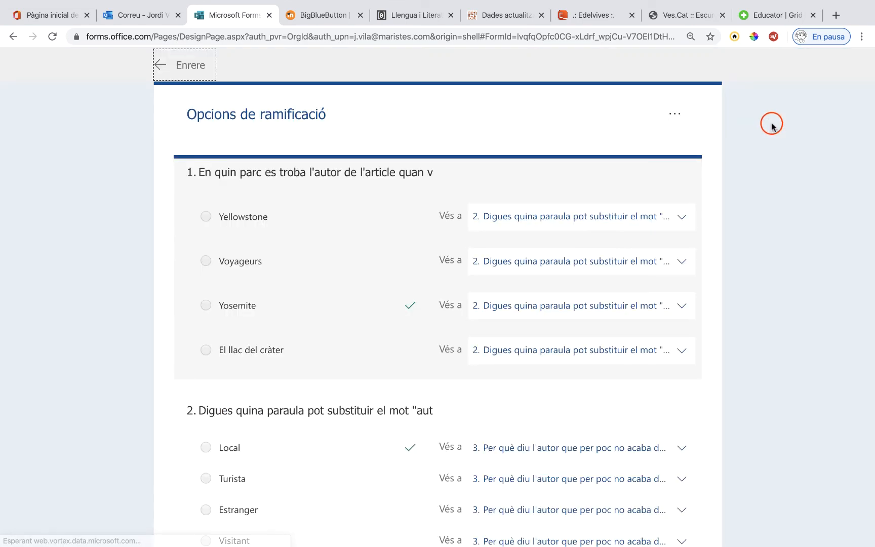
{"action": "scroll", "coordinate": [605, 332], "scroll_direction": "down", "scroll_amount": 8}
{"action": "scroll", "coordinate": [605, 332], "scroll_direction": "down", "scroll_amount": 20}
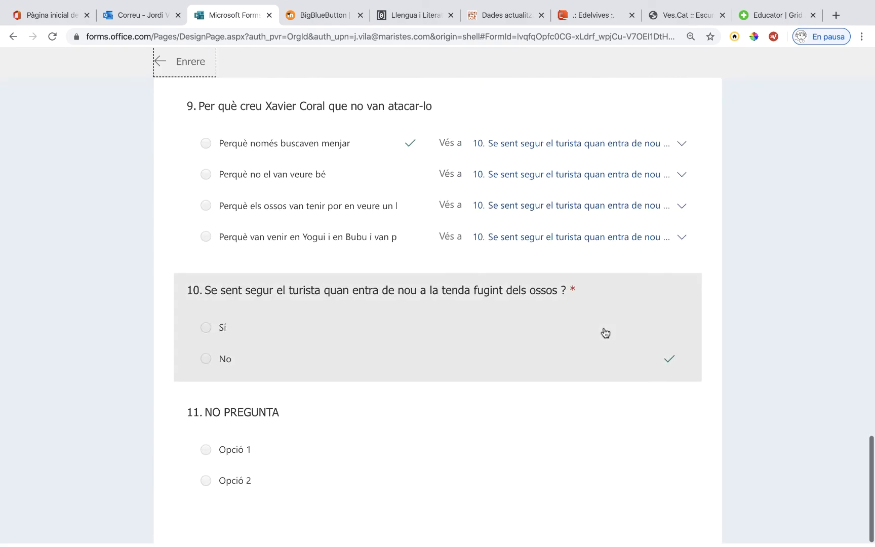
{"action": "left_click", "coordinate": [572, 342]}
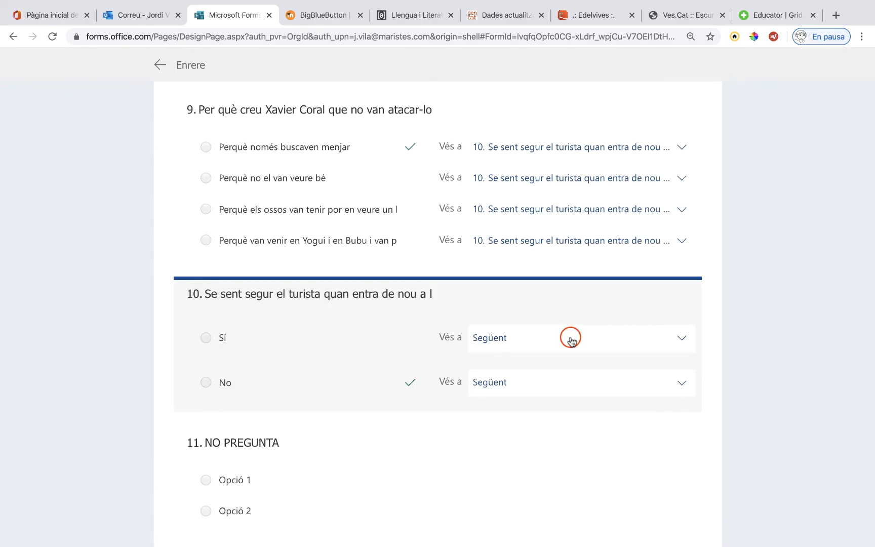
{"action": "left_click", "coordinate": [607, 338]}
{"action": "left_click", "coordinate": [527, 400]}
{"action": "left_click", "coordinate": [529, 385]}
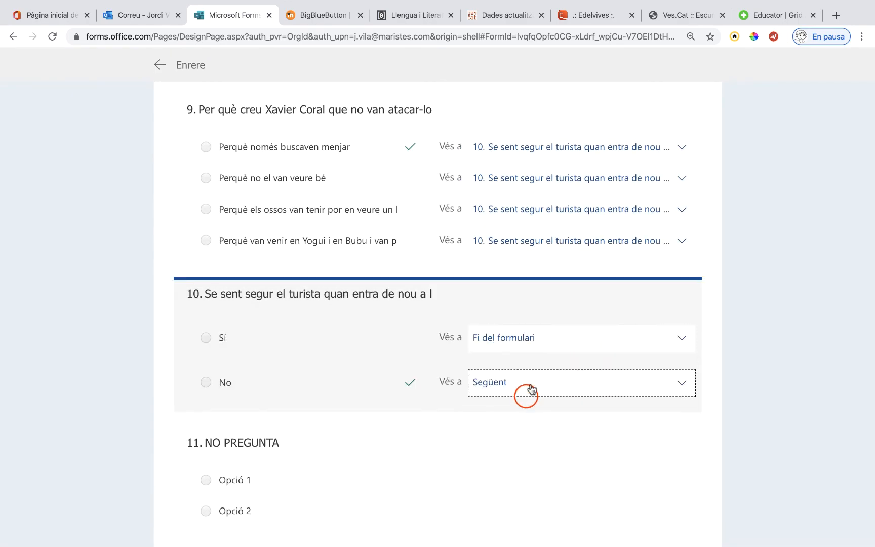
{"action": "left_click", "coordinate": [526, 440]}
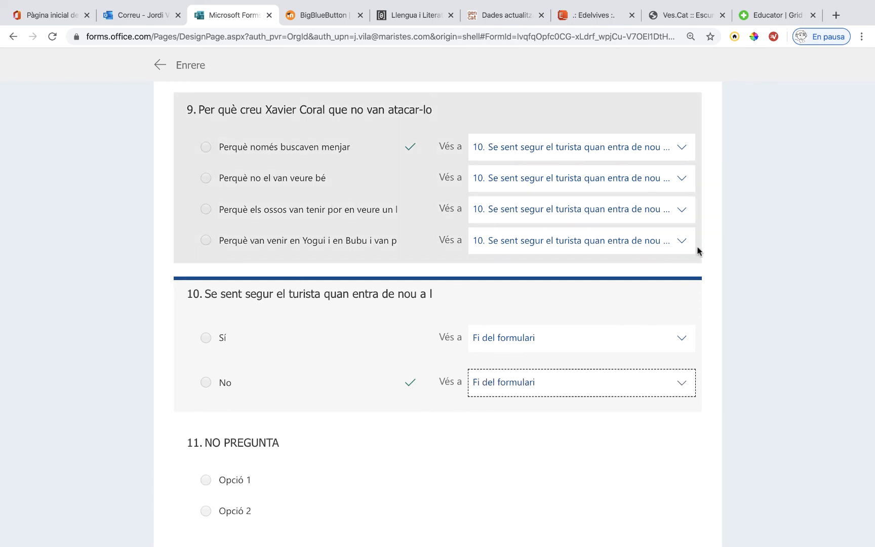
{"action": "left_click", "coordinate": [192, 70]}
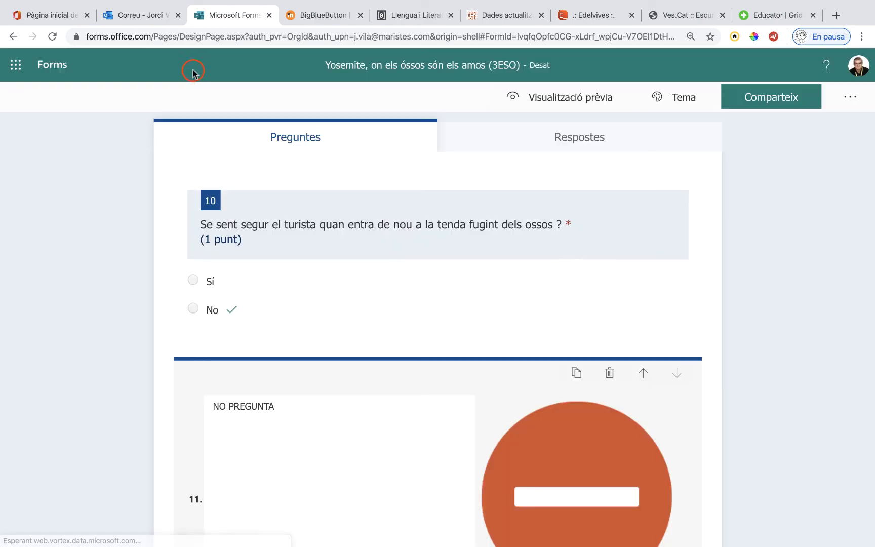
- Preview the questionnaire and answer question 1 with "Yellowstone", question 2 with "Visitant" and question 3 with "Perquè es troba dos ossos de veritat"
{"action": "left_click", "coordinate": [573, 94]}
{"action": "scroll", "coordinate": [412, 235], "scroll_direction": "down", "scroll_amount": 10}
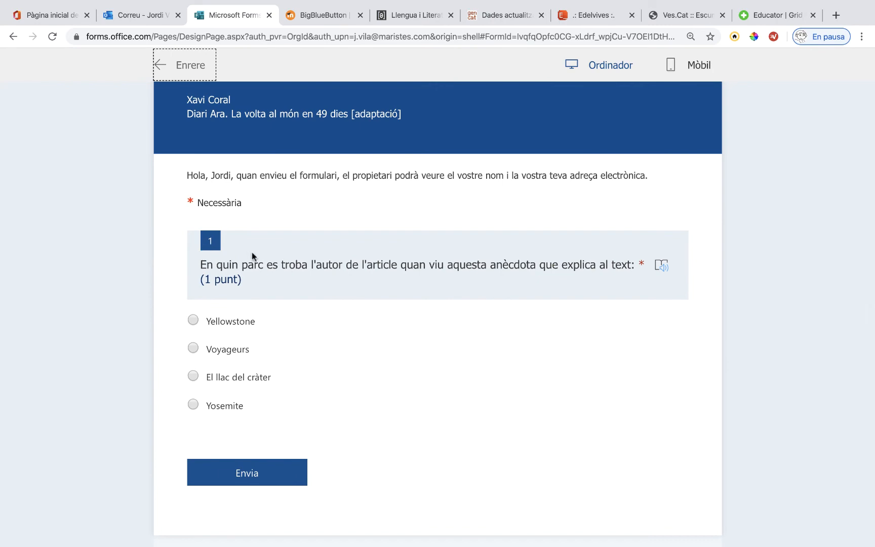
{"action": "left_click", "coordinate": [193, 319]}
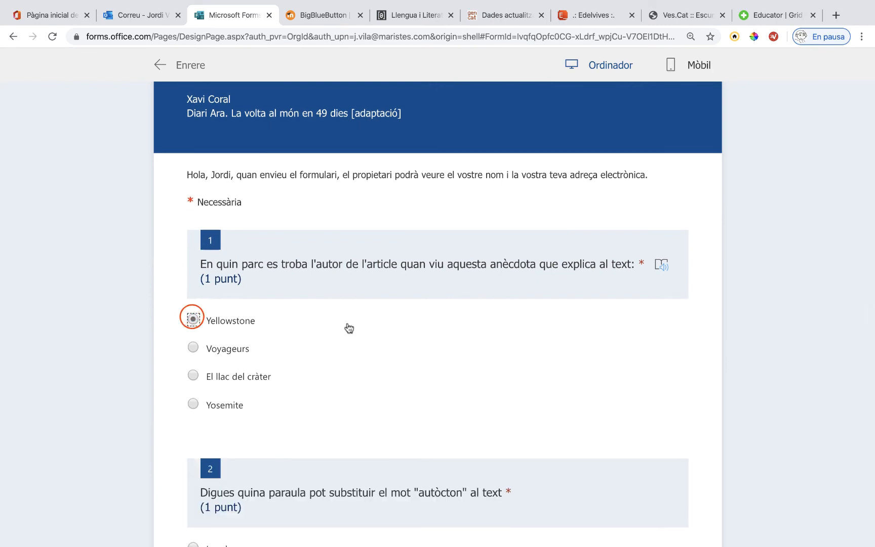
{"action": "scroll", "coordinate": [329, 330], "scroll_direction": "down", "scroll_amount": 6}
{"action": "left_click", "coordinate": [216, 336]}
{"action": "scroll", "coordinate": [307, 342], "scroll_direction": "down", "scroll_amount": 5}
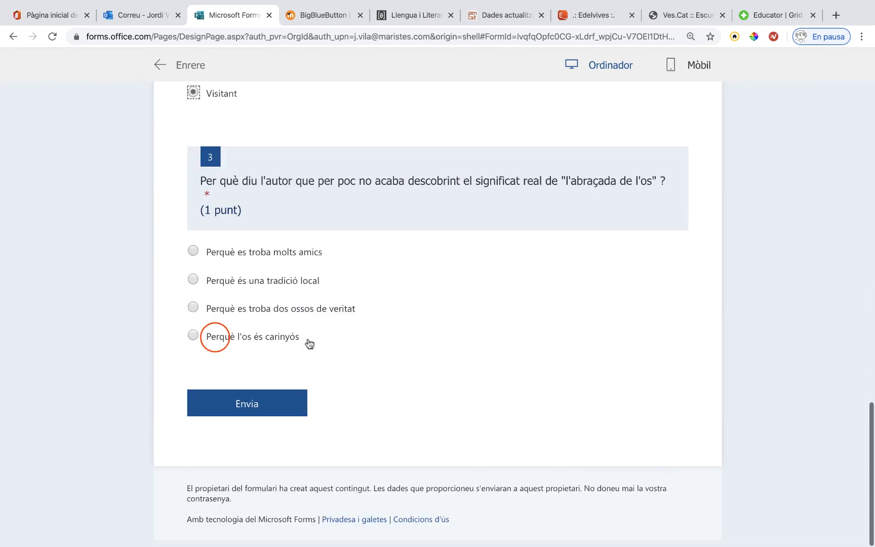
{"action": "left_click", "coordinate": [277, 310]}
{"action": "scroll", "coordinate": [275, 307], "scroll_direction": "down", "scroll_amount": 5}
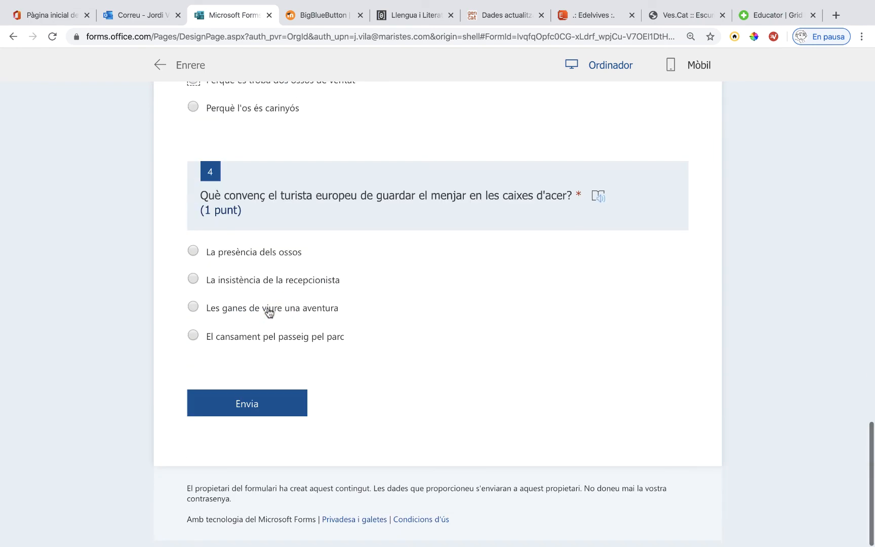
- Answer question 4 with "Les ganes de viure una aventura", question 5 with "És fals" and question 6 with "Innecessària" in the preview
{"action": "left_click", "coordinate": [269, 308]}
{"action": "scroll", "coordinate": [268, 307], "scroll_direction": "down", "scroll_amount": 4}
{"action": "left_click", "coordinate": [209, 339]}
{"action": "scroll", "coordinate": [338, 315], "scroll_direction": "down", "scroll_amount": 5}
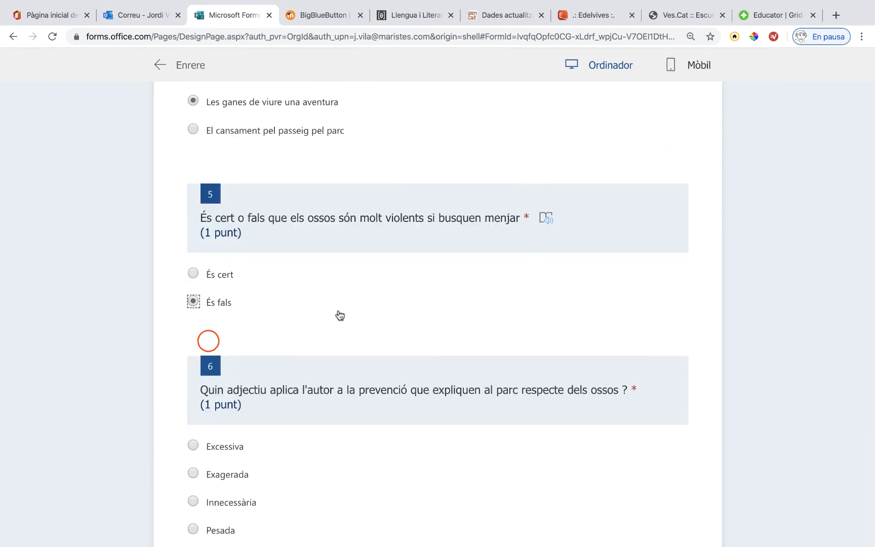
{"action": "left_click", "coordinate": [222, 309]}
{"action": "scroll", "coordinate": [454, 327], "scroll_direction": "down", "scroll_amount": 3}
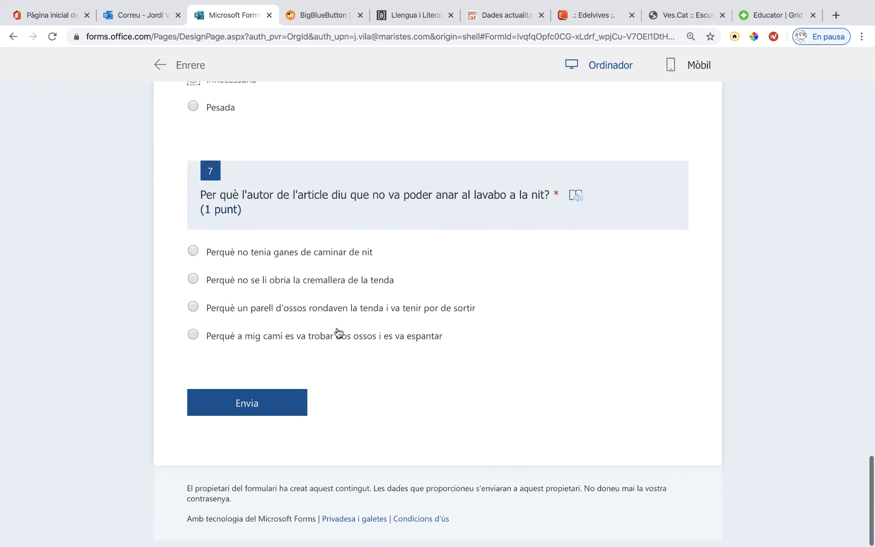
- Answer question 7 with "Perquè a mig camí es va trobar dos ossos i es va espantar" and question 8 with "Feroçment, els van atacar"
{"action": "left_click", "coordinate": [290, 332]}
{"action": "scroll", "coordinate": [446, 272], "scroll_direction": "down", "scroll_amount": 4}
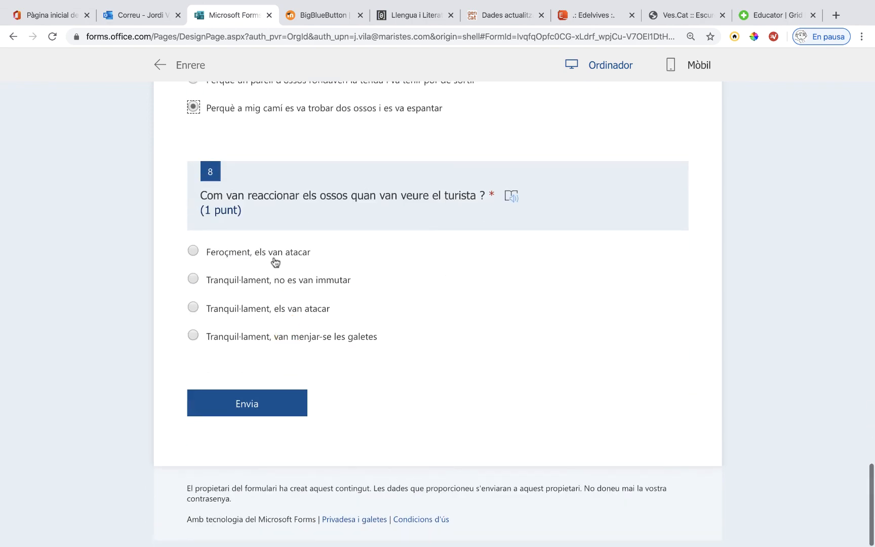
{"action": "left_click", "coordinate": [254, 251]}
{"action": "scroll", "coordinate": [467, 324], "scroll_direction": "down", "scroll_amount": 2}
{"action": "scroll", "coordinate": [467, 323], "scroll_direction": "down", "scroll_amount": 3}
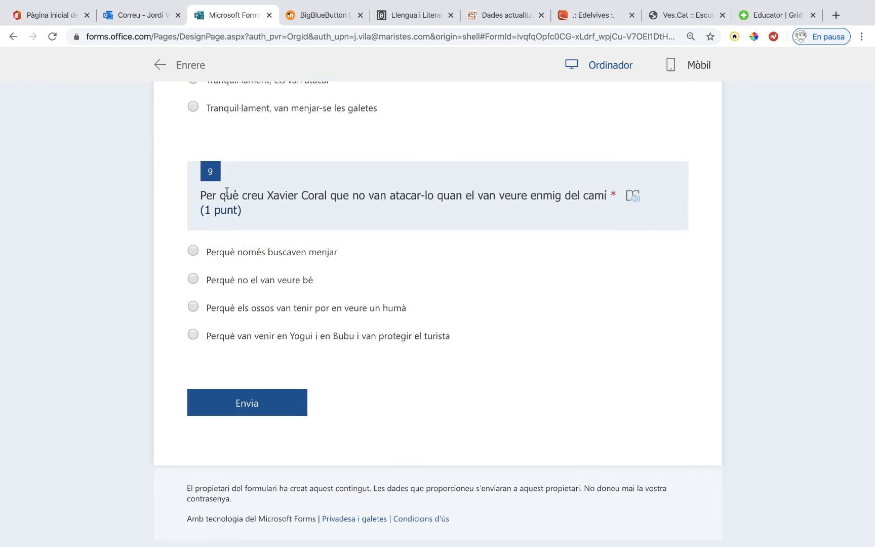
- Answer question 9 with "Perquè els ossos van tenir por en veure un humà" and question 10 with "Sí" to test the form's ending
{"action": "left_click", "coordinate": [289, 308]}
{"action": "scroll", "coordinate": [513, 317], "scroll_direction": "down", "scroll_amount": 4}
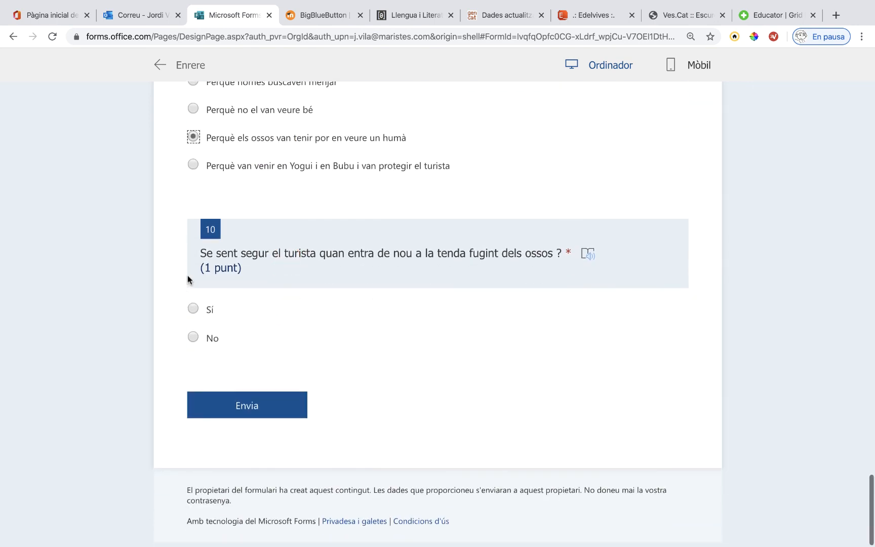
{"action": "left_click", "coordinate": [197, 311]}
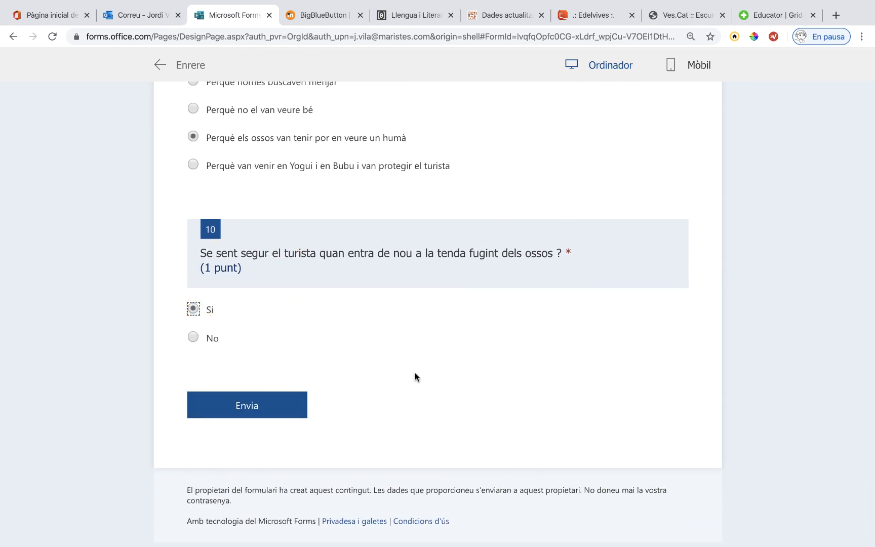